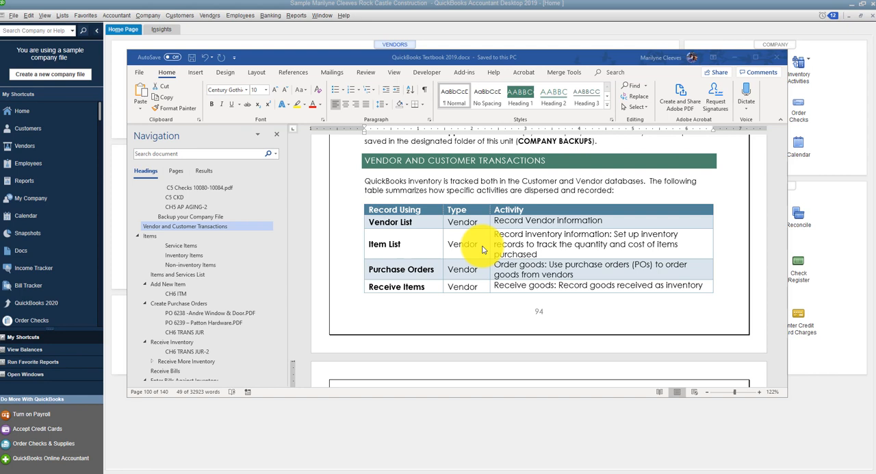
Step: Read through the Vendor and Customer Transactions table and on to the Items section in the textbook document
{"action": "scroll", "coordinate": [482, 249], "scroll_direction": "down", "scroll_amount": 5}
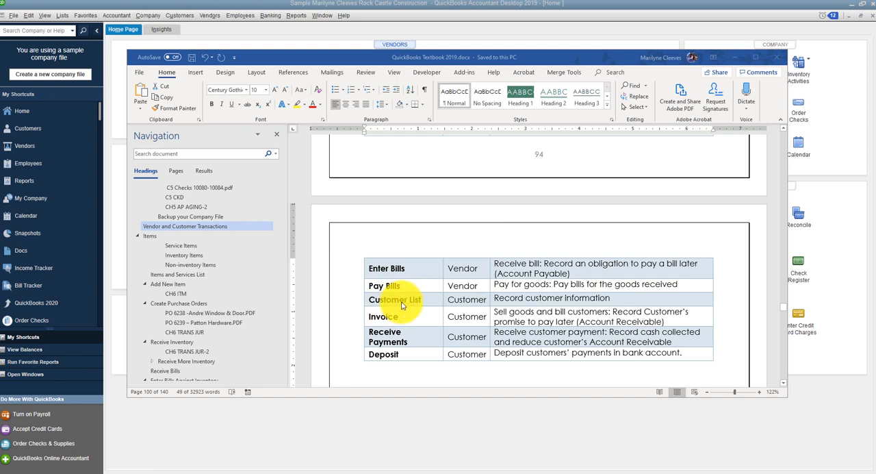
{"action": "scroll", "coordinate": [411, 356], "scroll_direction": "up", "scroll_amount": 4}
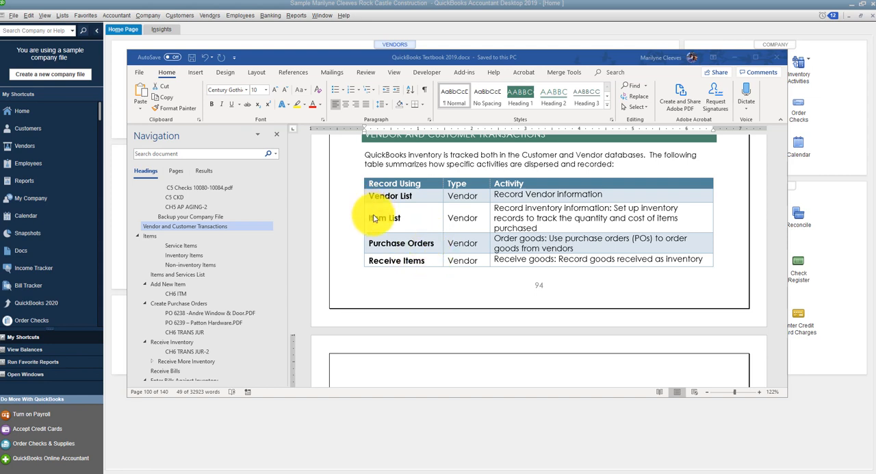
{"action": "scroll", "coordinate": [403, 242], "scroll_direction": "down", "scroll_amount": 3}
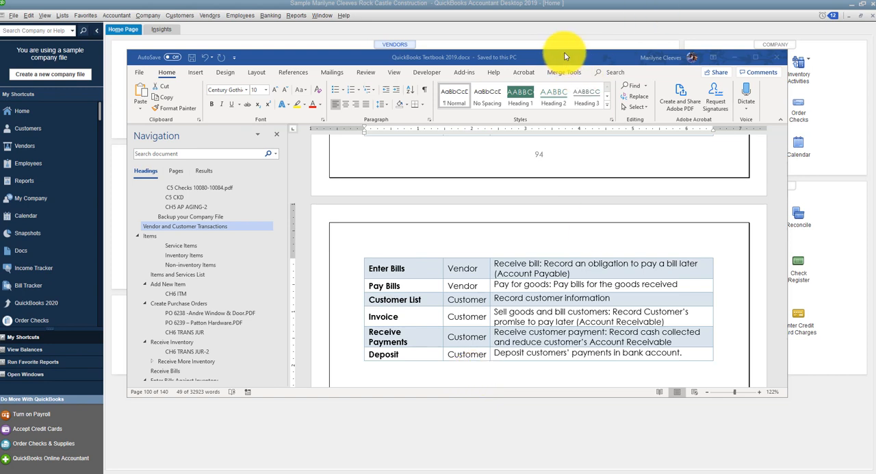
{"action": "scroll", "coordinate": [534, 219], "scroll_direction": "down", "scroll_amount": 4}
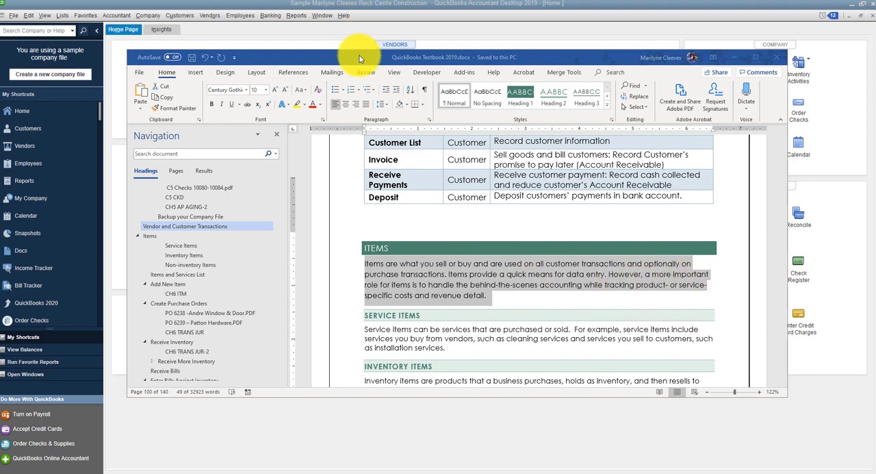
Step: Move the textbook document out of the way and open the Item List in QuickBooks
{"action": "left_click_drag", "start_coordinate": [360, 58], "coordinate": [0, 76]}
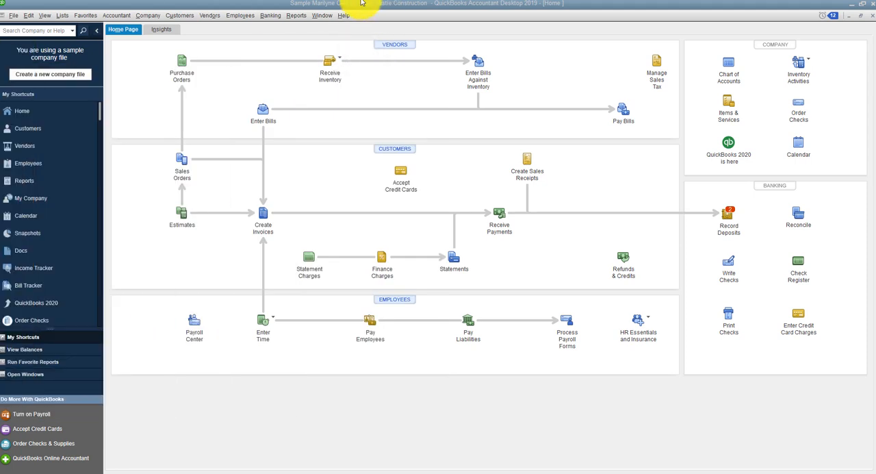
{"action": "left_click", "coordinate": [61, 15]}
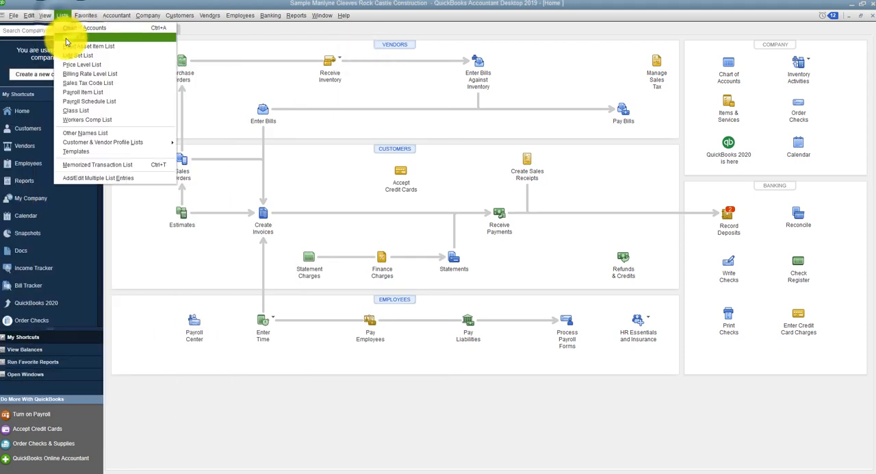
{"action": "left_click", "coordinate": [67, 37]}
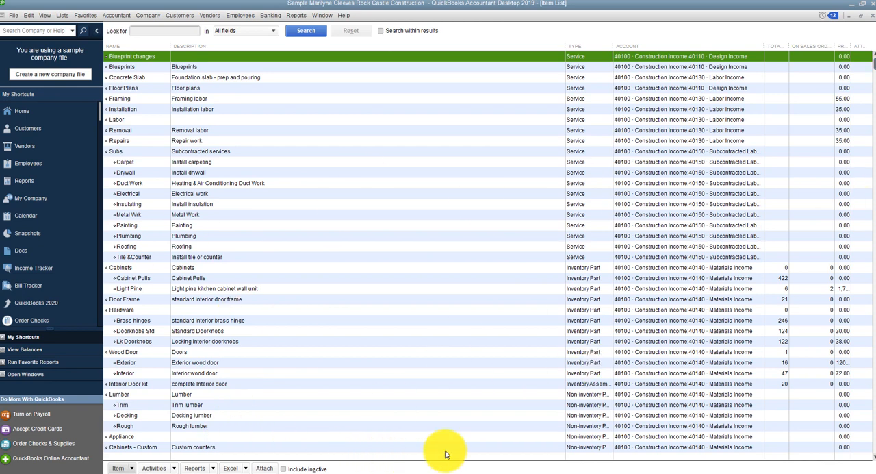
Step: Create a new item of type Sales Tax Item with the sales tax name Cal Poly
{"action": "left_click", "coordinate": [131, 468]}
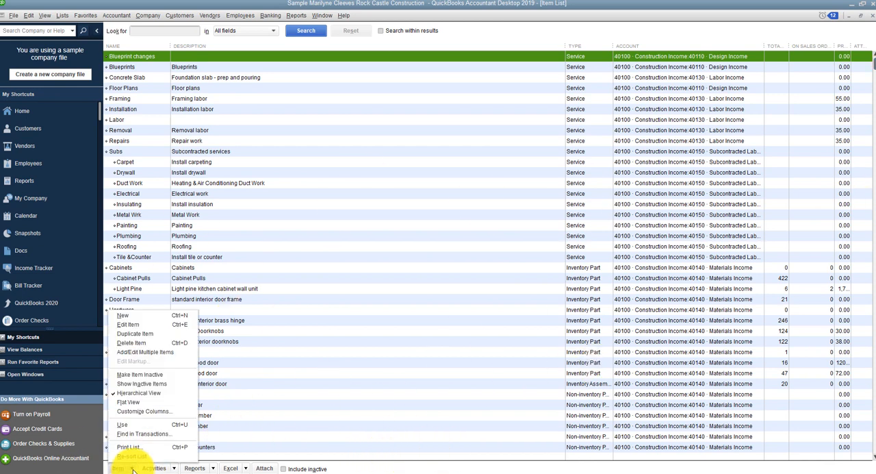
{"action": "left_click", "coordinate": [123, 316]}
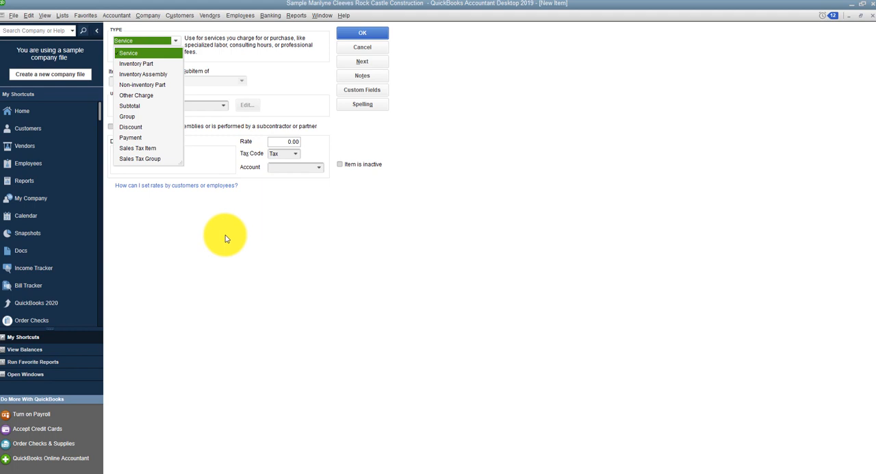
{"action": "left_click", "coordinate": [142, 149]}
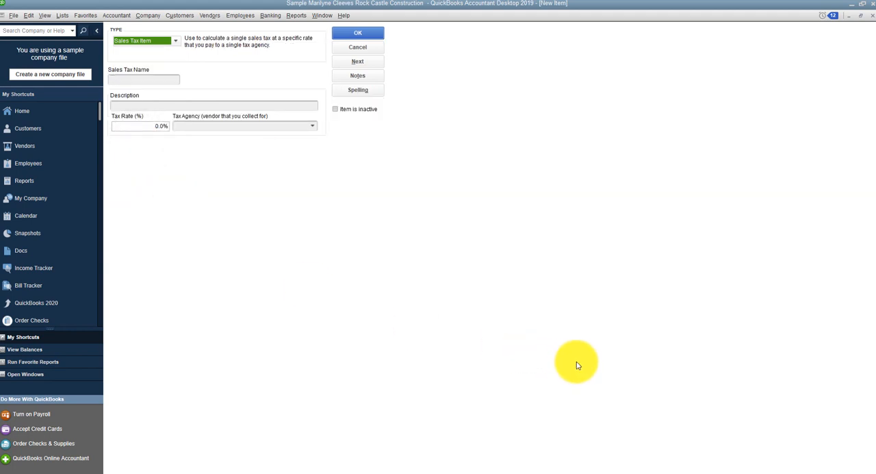
{"action": "left_click", "coordinate": [122, 78]}
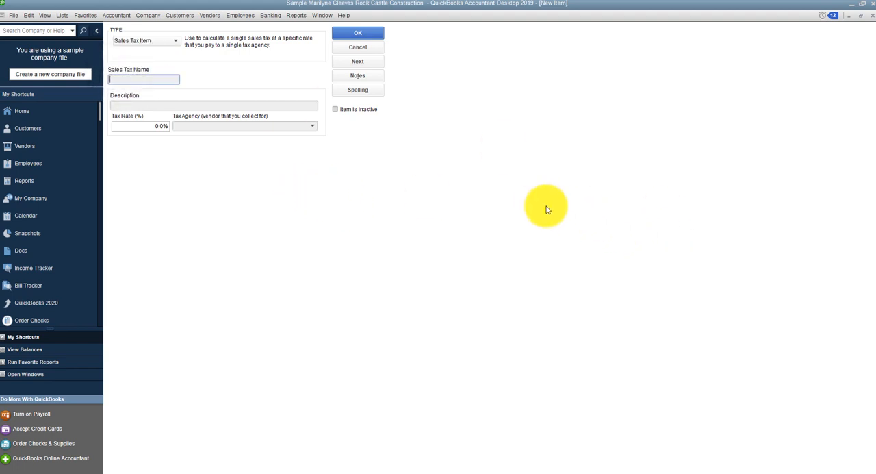
{"action": "type", "text": "C"}
{"action": "type", "text": "a"}
{"action": "type", "text": "l Pu"}
{"action": "type", "text": "ly"}
Step: Enter Cal Poly Sales Tax as the description of the new tax item
{"action": "left_click", "coordinate": [114, 105]}
{"action": "type", "text": "Sales Tax"}
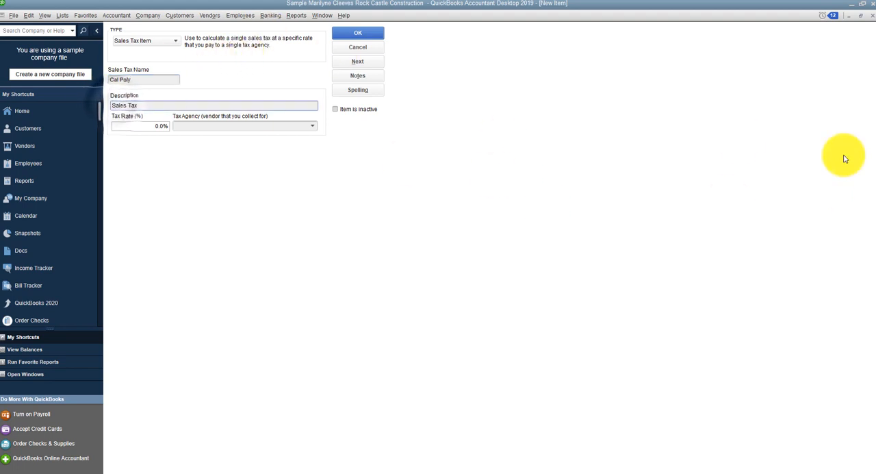
{"action": "left_click", "coordinate": [113, 105]}
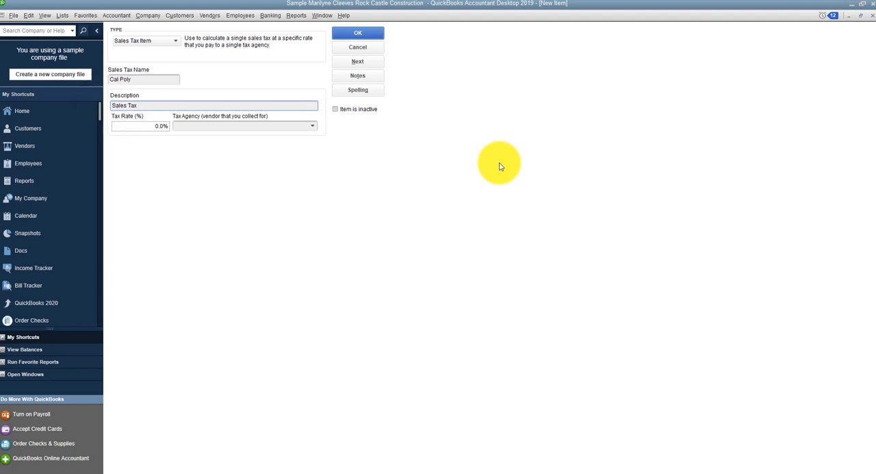
{"action": "type", "text": "Cal Poly"}
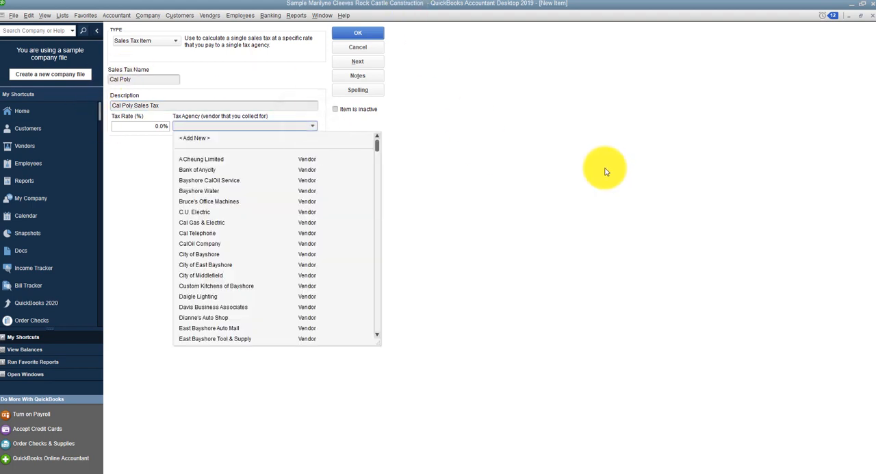
Step: Assign State Board of Equalization as the tax agency and set the tax rate to 7.0%
{"action": "type", "text": "State Board of Equalization"}
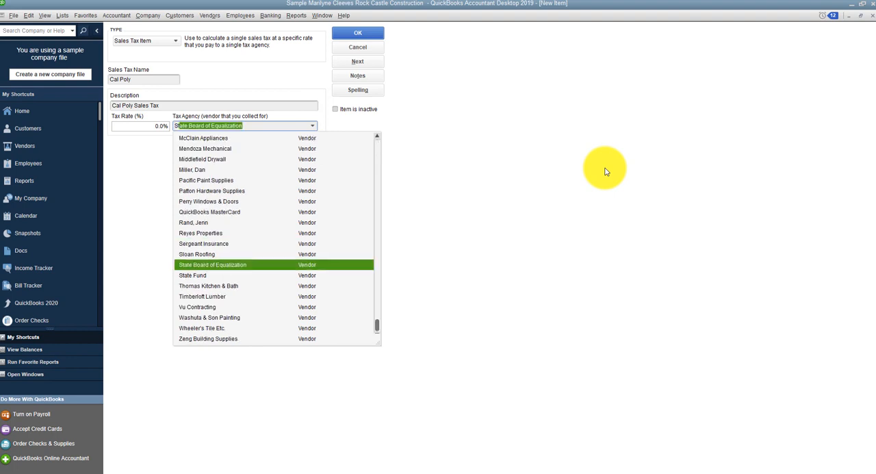
{"action": "left_click", "coordinate": [224, 265]}
{"action": "left_click", "coordinate": [140, 126]}
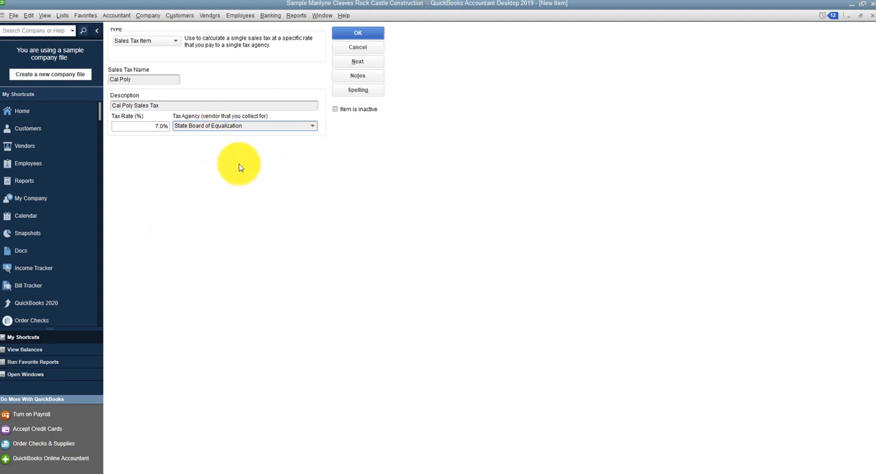
Step: Save the new tax item, replacing Cal with Carl in the description's spelling check and ignoring Poly
{"action": "left_click", "coordinate": [364, 33]}
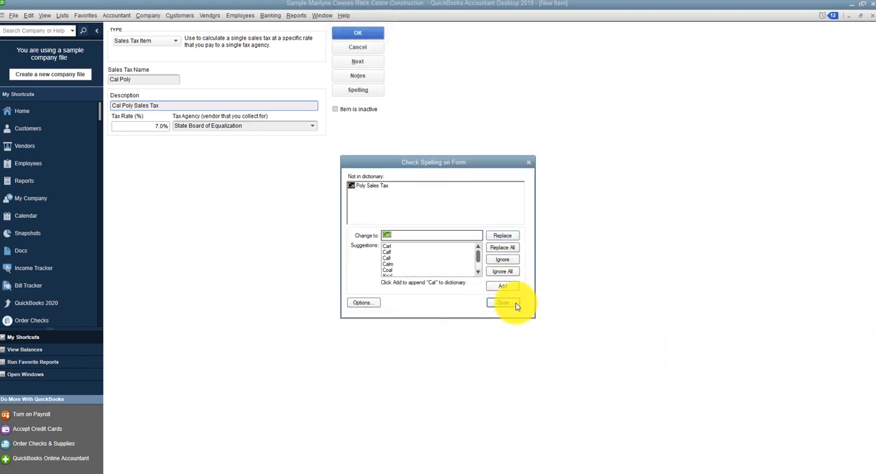
{"action": "left_click", "coordinate": [509, 236]}
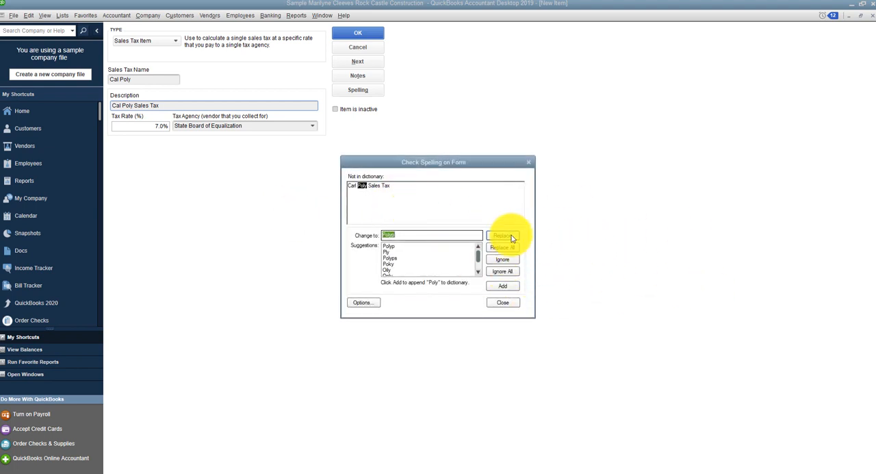
{"action": "left_click", "coordinate": [510, 263]}
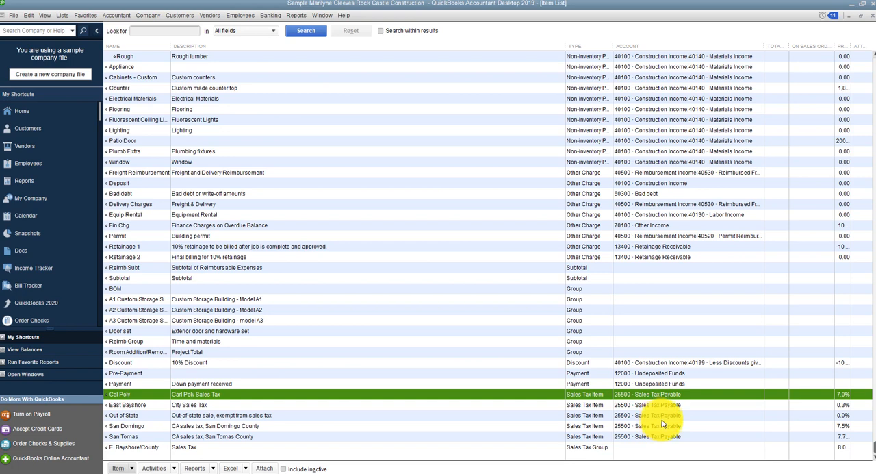
Step: Examine the rates of the East Bayshore, San Domingo and San Tomas tax items, widening the price column and narrowing the description column
{"action": "left_click", "coordinate": [840, 406]}
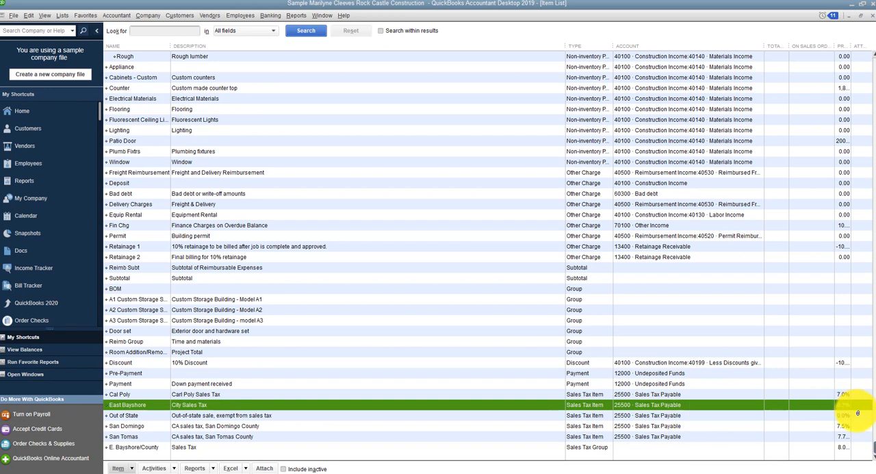
{"action": "left_click", "coordinate": [843, 427]}
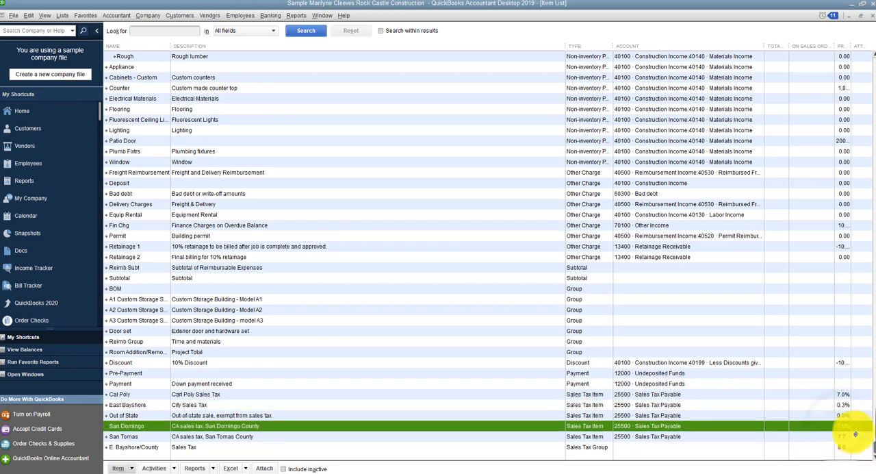
{"action": "left_click_drag", "start_coordinate": [851, 46], "coordinate": [853, 46]}
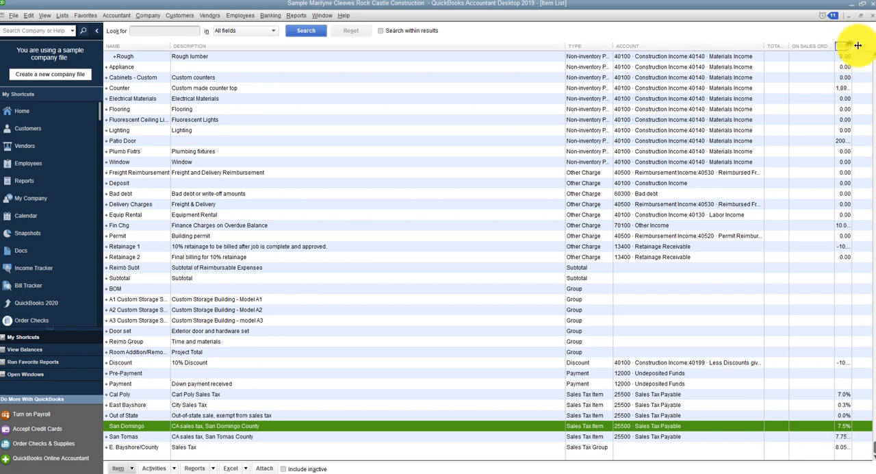
{"action": "left_click", "coordinate": [844, 436]}
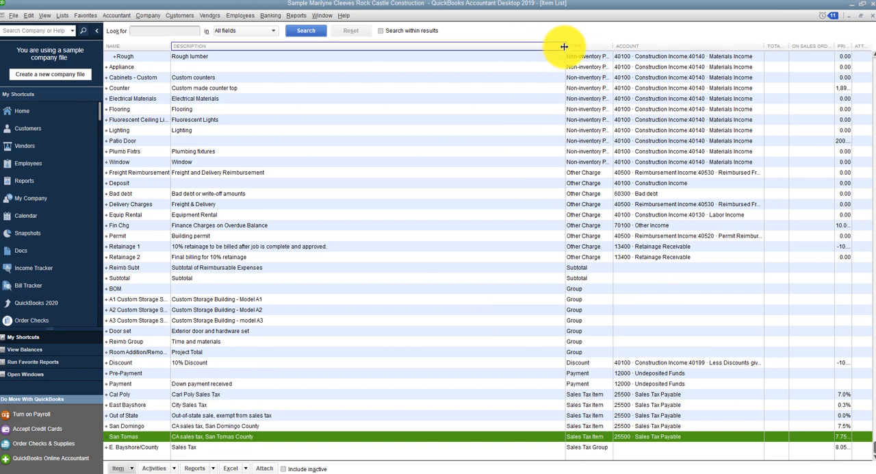
{"action": "left_click_drag", "start_coordinate": [565, 46], "coordinate": [440, 46]}
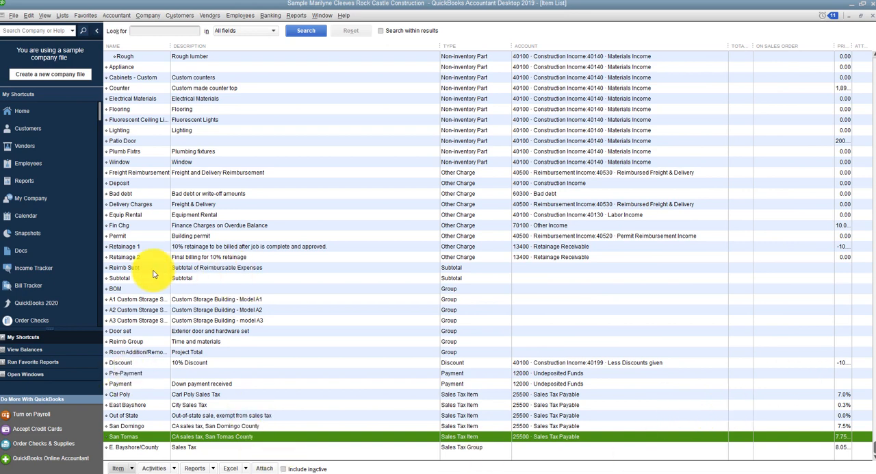
Step: Open the Blueprints service item for editing, review its income account selection, and close it with the account unchanged
{"action": "scroll", "coordinate": [154, 274], "scroll_direction": "up", "scroll_amount": 4}
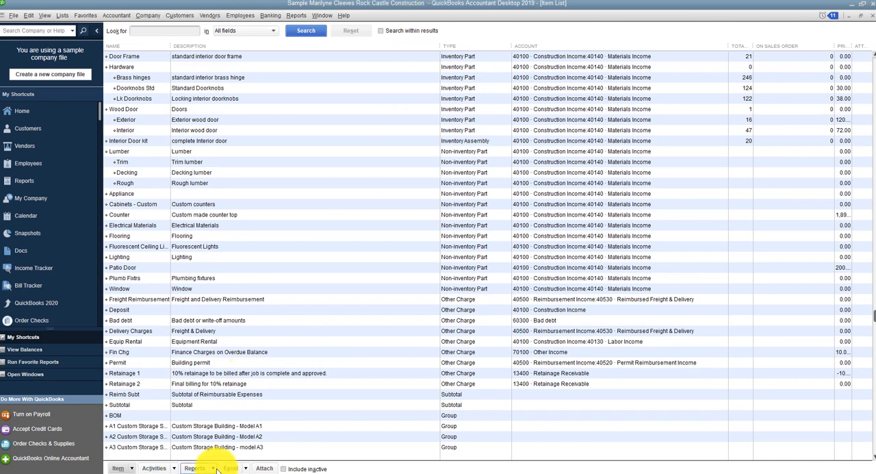
{"action": "scroll", "coordinate": [346, 124], "scroll_direction": "up", "scroll_amount": 8}
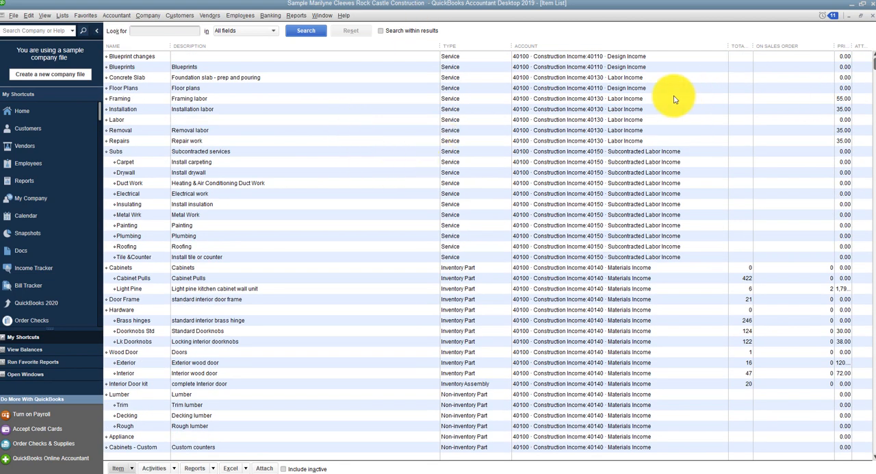
{"action": "left_click", "coordinate": [589, 56]}
{"action": "left_click", "coordinate": [586, 66]}
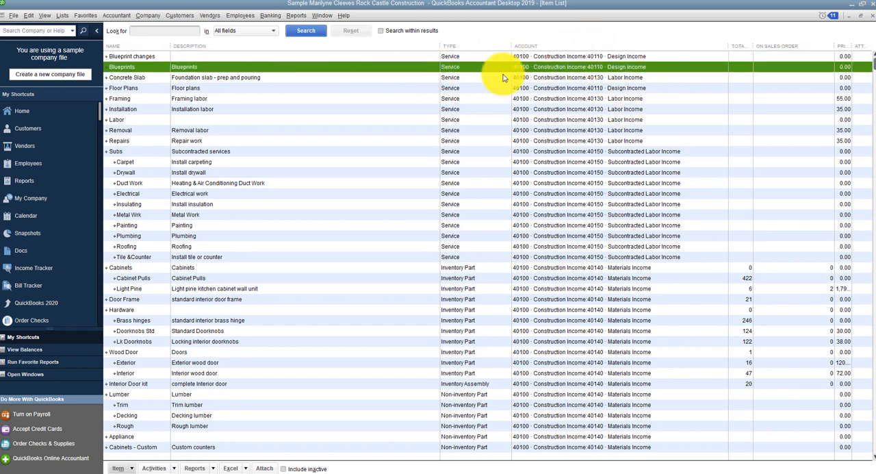
{"action": "left_click", "coordinate": [131, 470]}
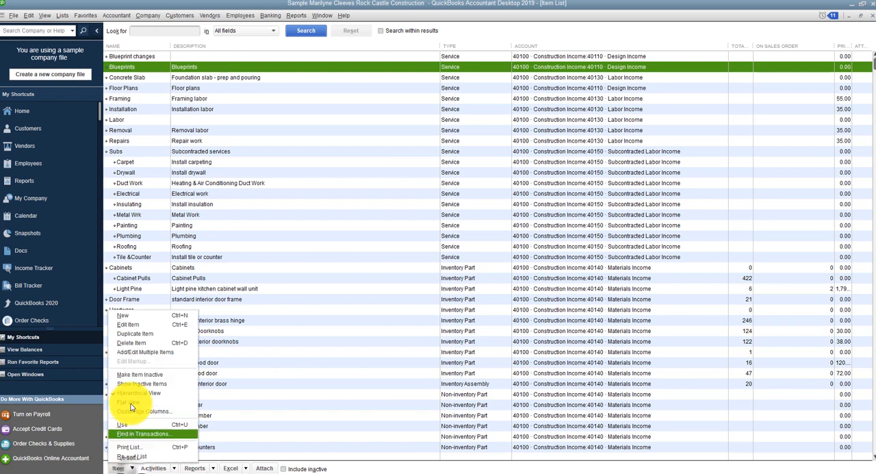
{"action": "left_click", "coordinate": [136, 330]}
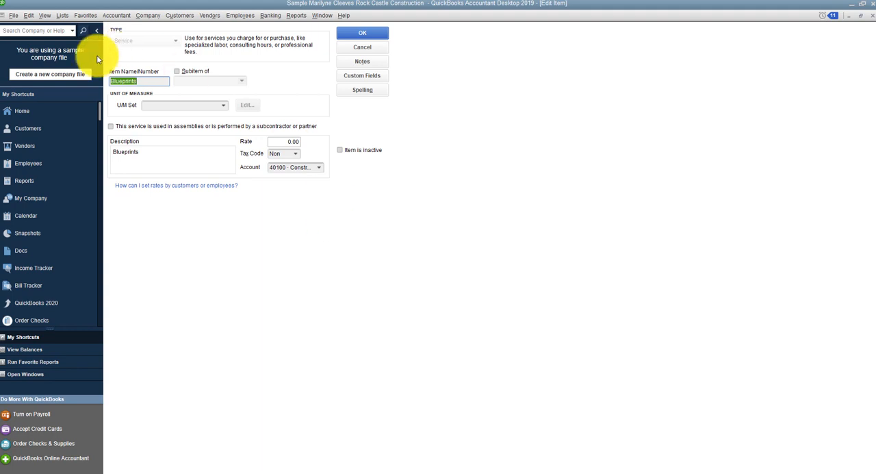
{"action": "left_click", "coordinate": [321, 171]}
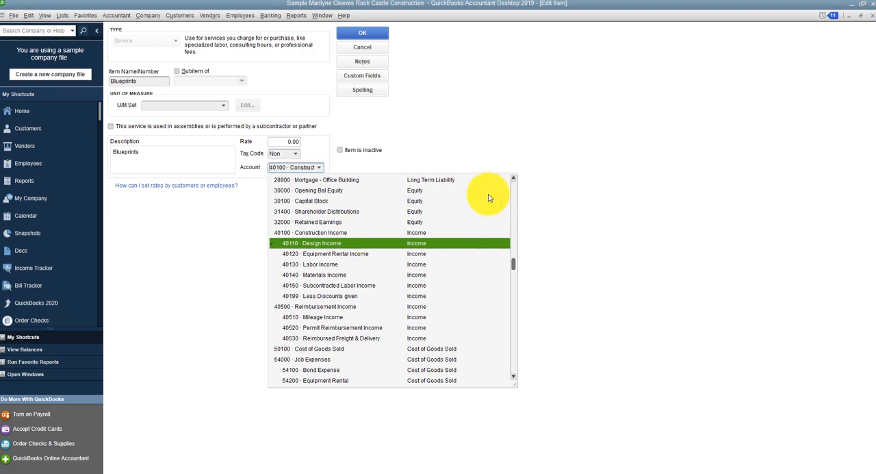
{"action": "left_click", "coordinate": [366, 32]}
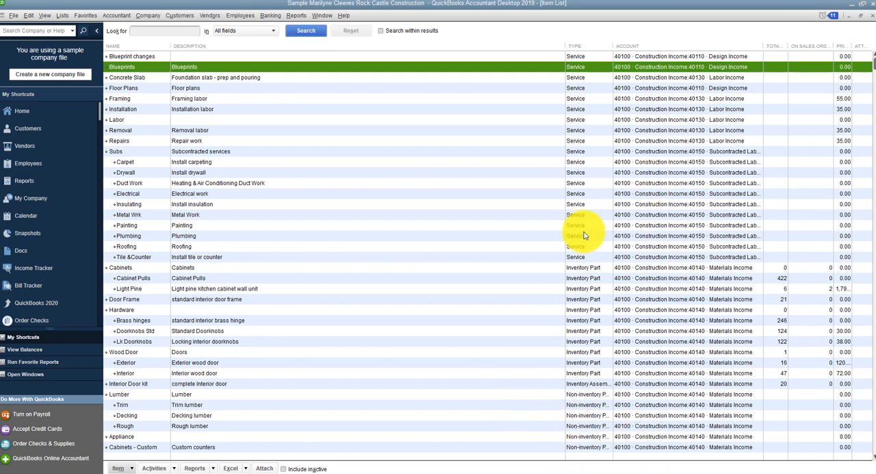
Step: Examine the Cabinets and Cabinet Pulls inventory part entries in the Item List, ending with Cabinets selected
{"action": "left_click", "coordinate": [587, 269]}
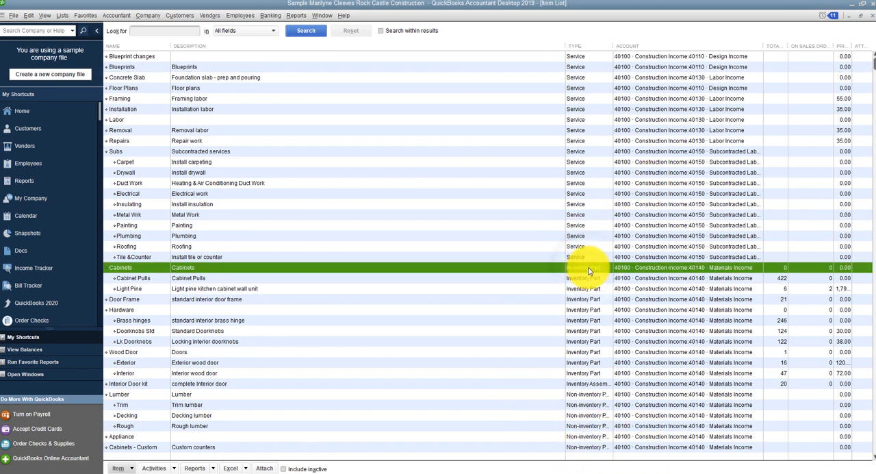
{"action": "left_click", "coordinate": [575, 280]}
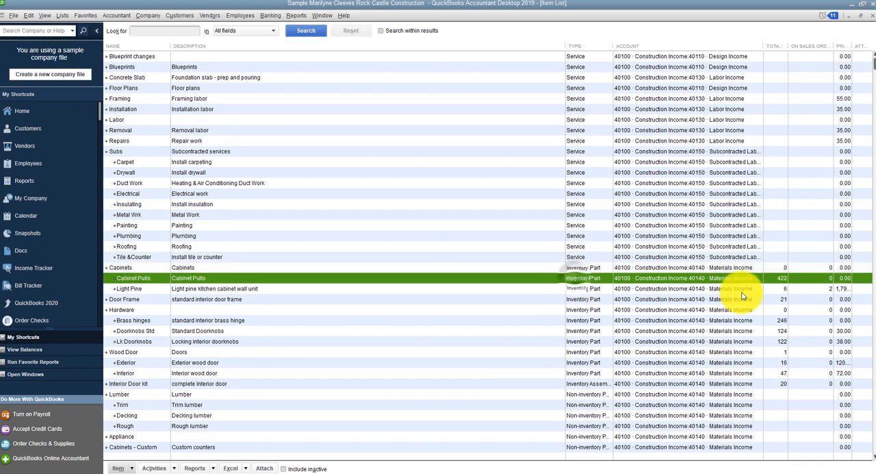
{"action": "left_click", "coordinate": [120, 267]}
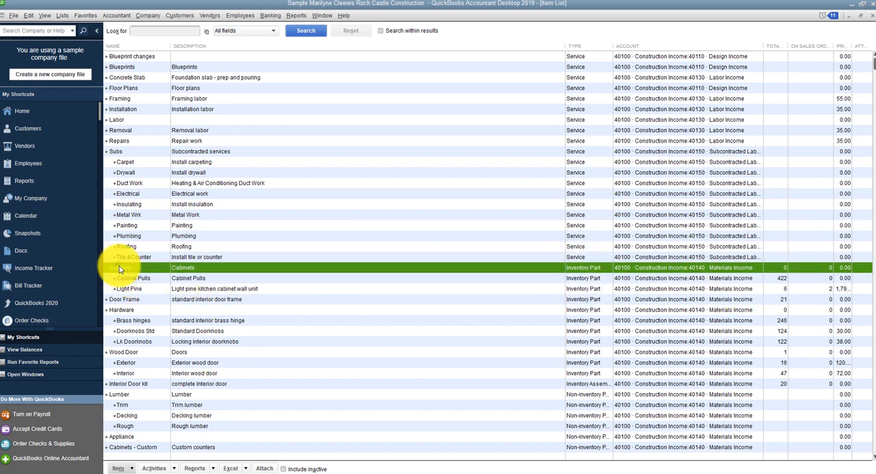
Step: Run a QuickReport for the Cabinets inventory part, examine its quantities by subitem, and return to the Item List
{"action": "left_click", "coordinate": [125, 279]}
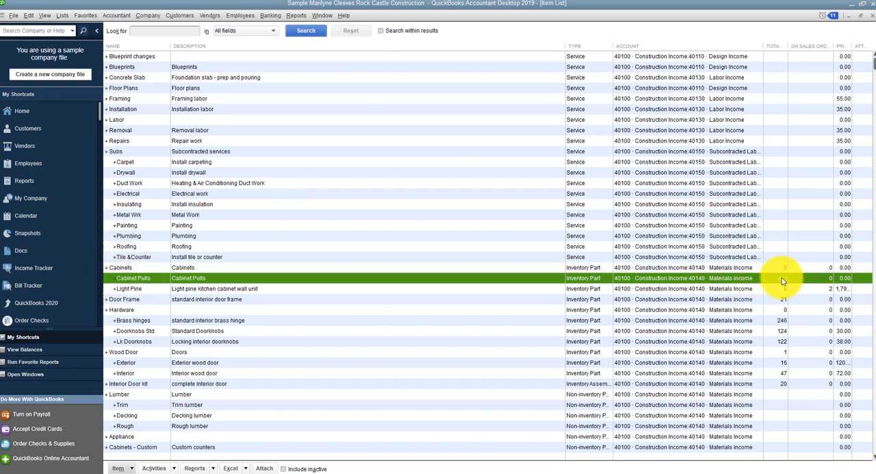
{"action": "left_click", "coordinate": [124, 268]}
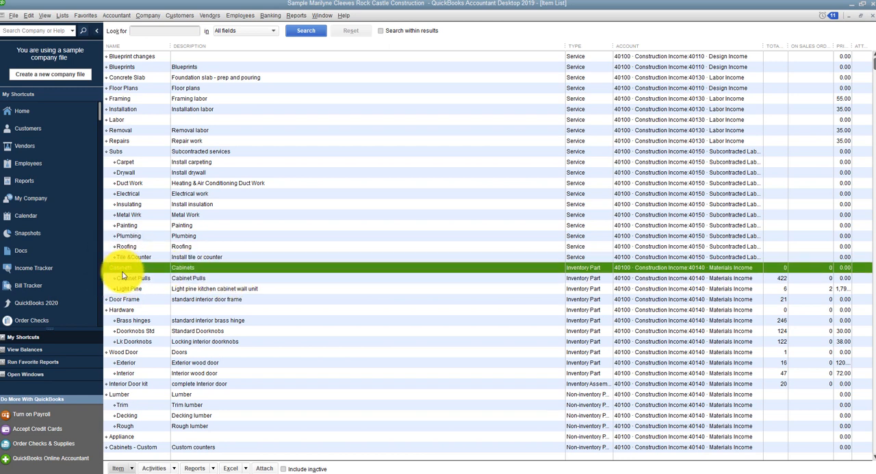
{"action": "left_click", "coordinate": [213, 469]}
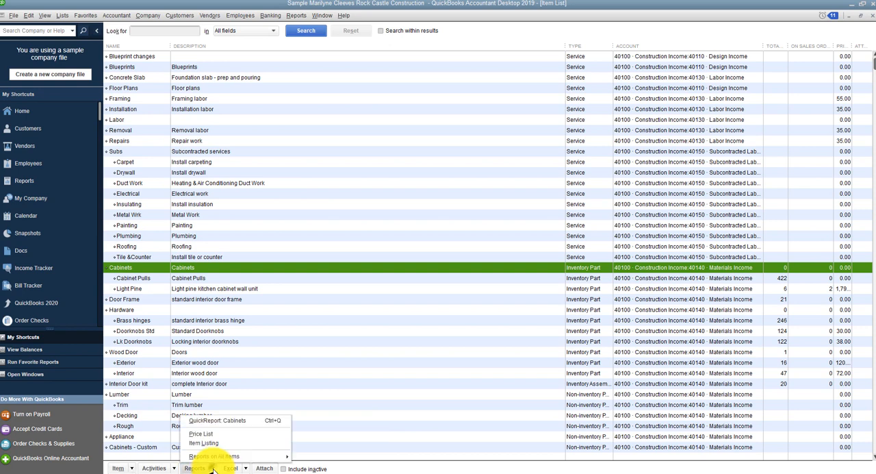
{"action": "left_click", "coordinate": [210, 420]}
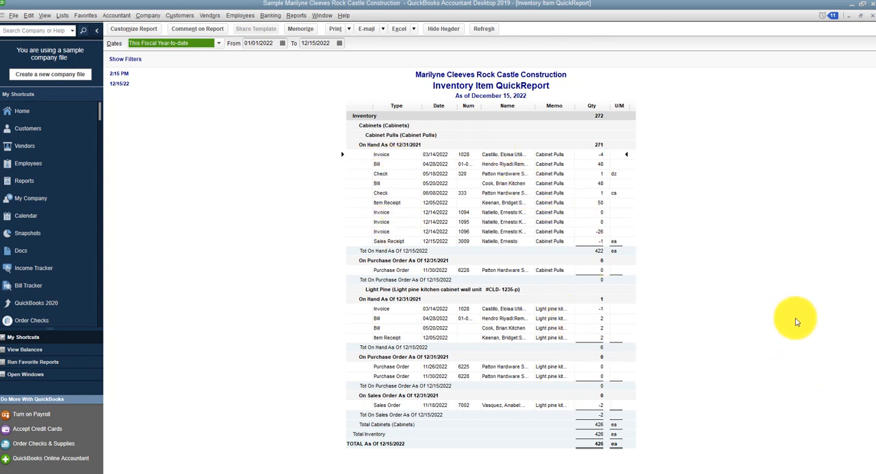
{"action": "left_click", "coordinate": [324, 15]}
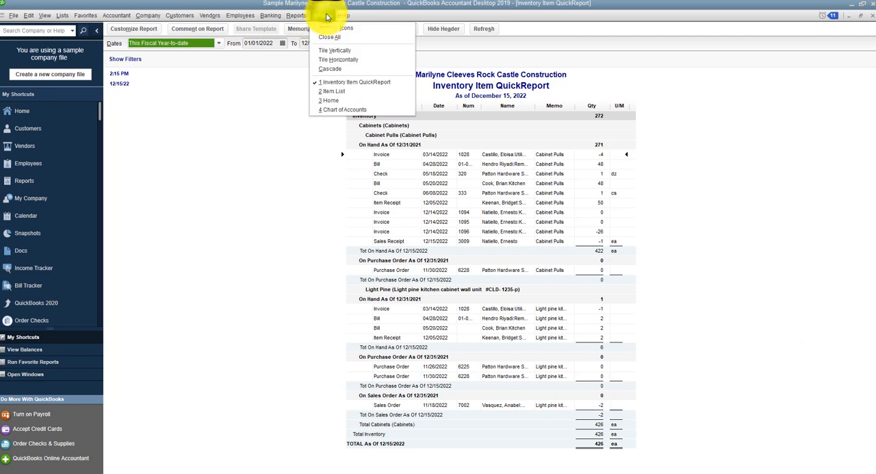
{"action": "left_click", "coordinate": [334, 91]}
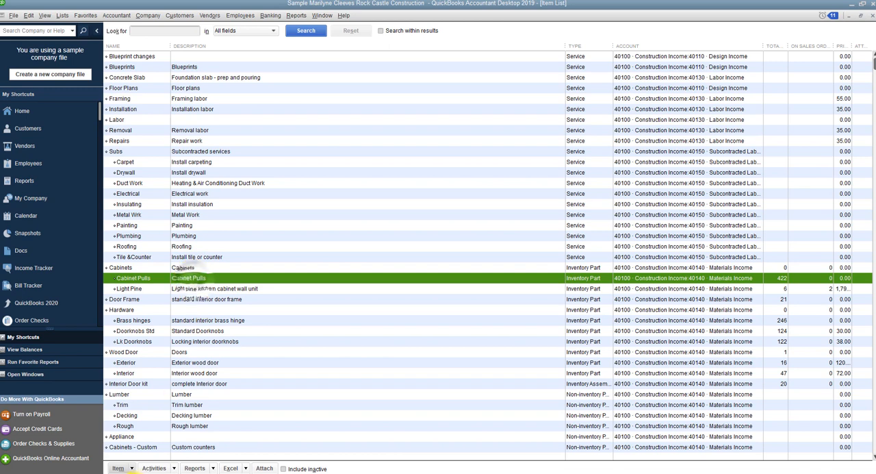
Step: Open the Cabinet Pulls inventory part for editing and set its sales price to 6.00
{"action": "left_click", "coordinate": [118, 468]}
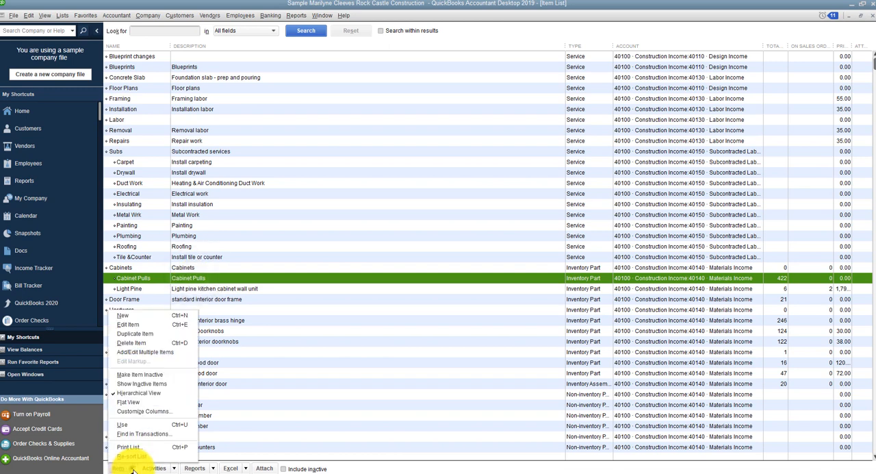
{"action": "left_click", "coordinate": [124, 324]}
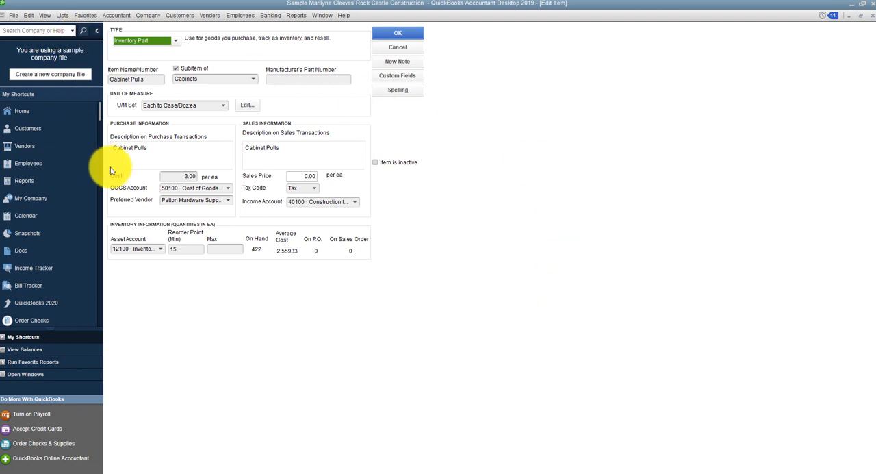
{"action": "left_click", "coordinate": [300, 176]}
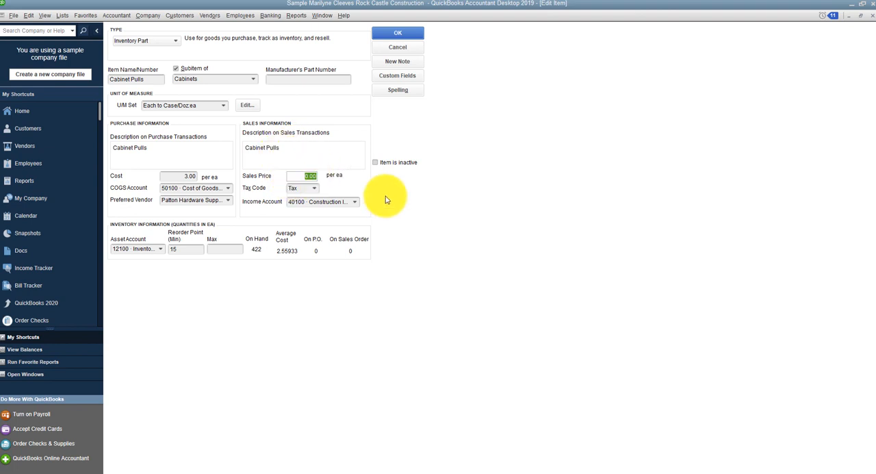
{"action": "type", "text": "6"}
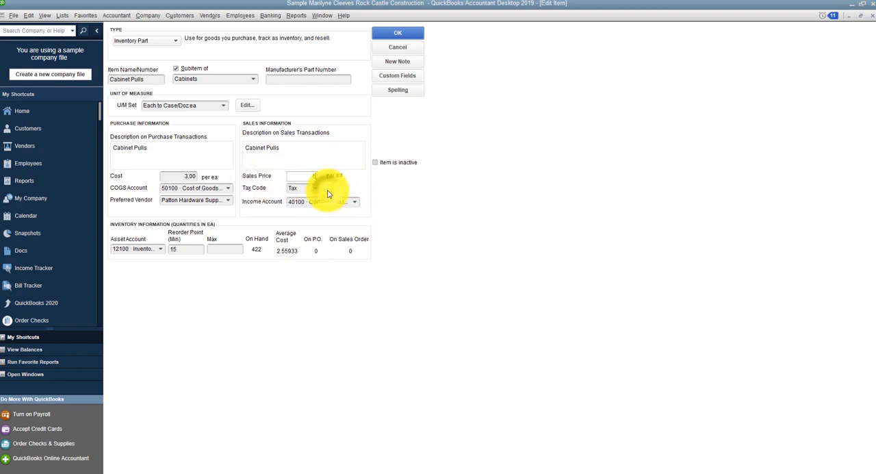
{"action": "key", "text": "Tab"}
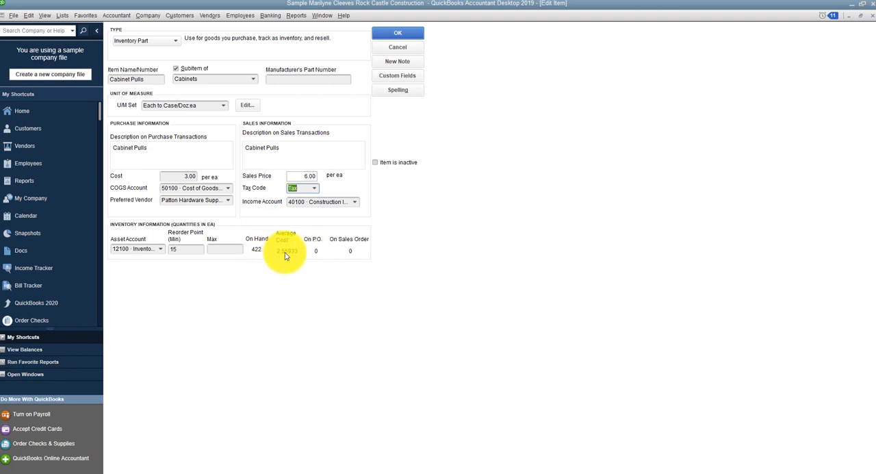
{"action": "left_click", "coordinate": [305, 176]}
Step: Keep 40140 Materials Income as the income account, review the COGS account selection, and save the Cabinet Pulls item
{"action": "left_click", "coordinate": [355, 202]}
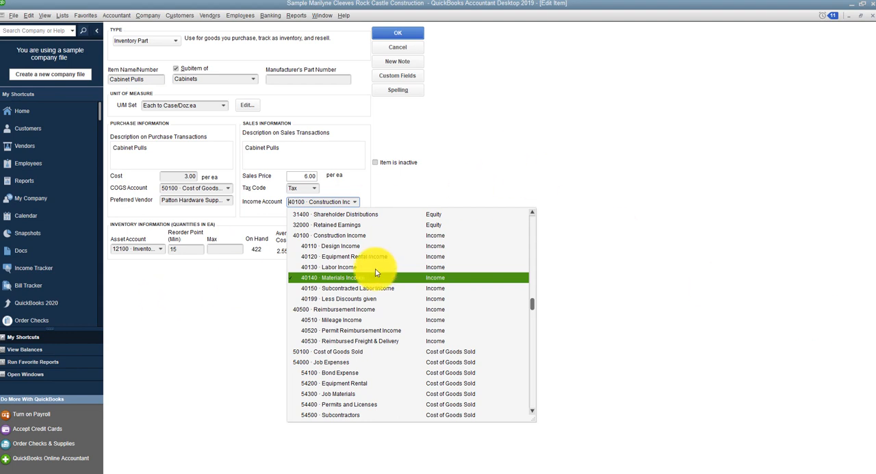
{"action": "left_click", "coordinate": [360, 279]}
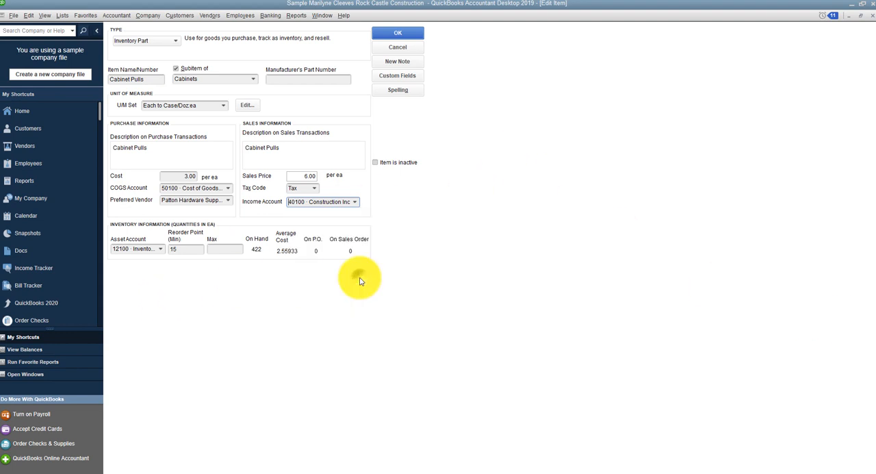
{"action": "left_click", "coordinate": [229, 189]}
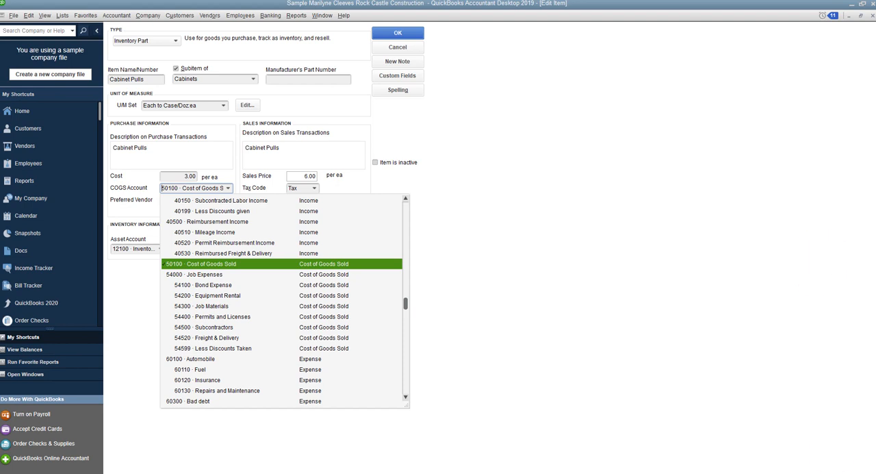
{"action": "left_click", "coordinate": [383, 33]}
{"action": "left_click", "coordinate": [384, 33]}
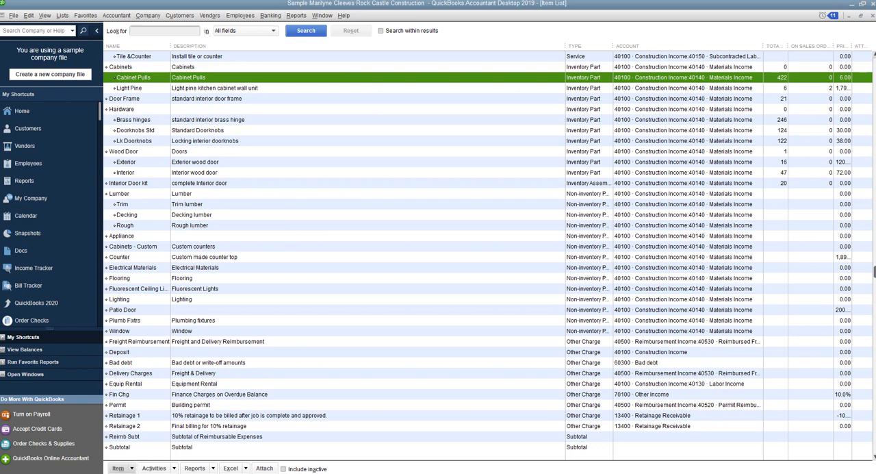
Step: Open the Lumber non-inventory item for editing, review its income and expense account selections, and close it with both unchanged
{"action": "left_click", "coordinate": [587, 195]}
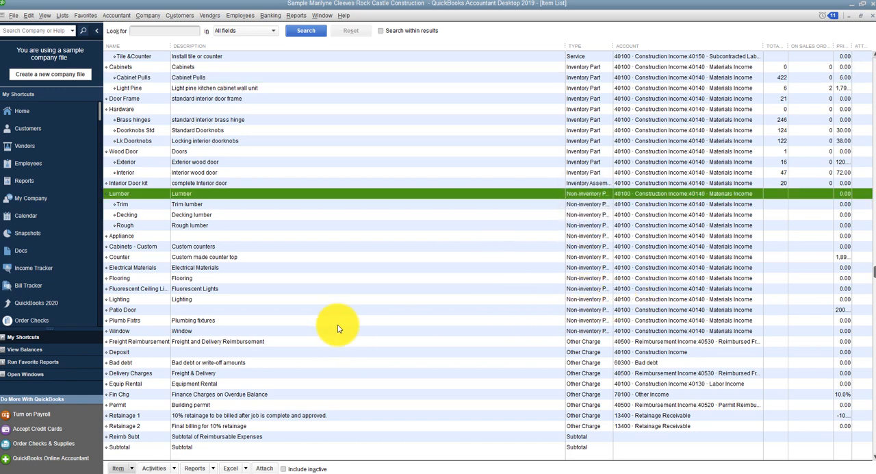
{"action": "left_click", "coordinate": [118, 469]}
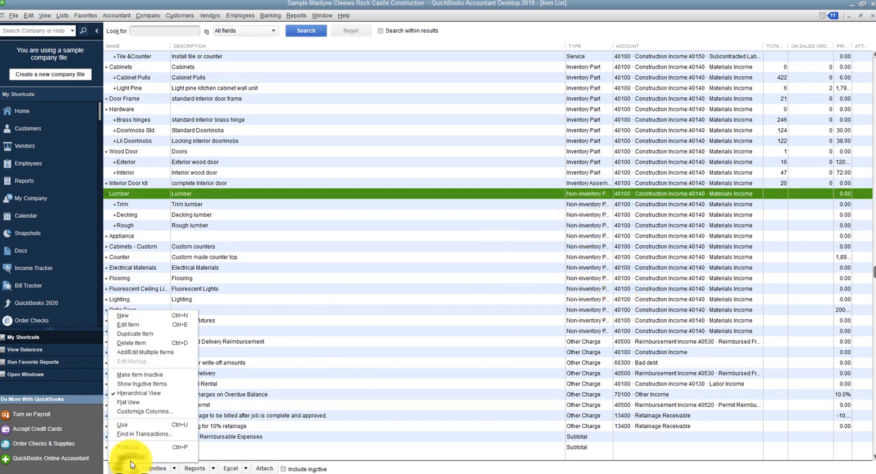
{"action": "left_click", "coordinate": [143, 326]}
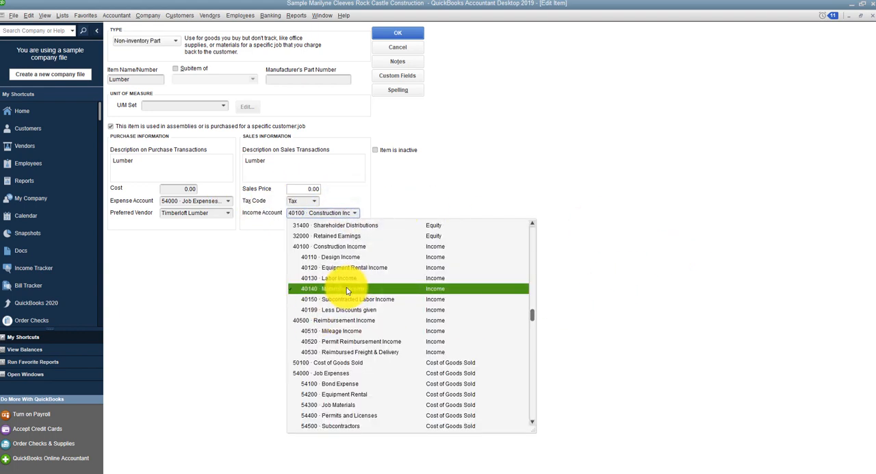
{"action": "left_click", "coordinate": [347, 291]}
{"action": "left_click", "coordinate": [355, 213]}
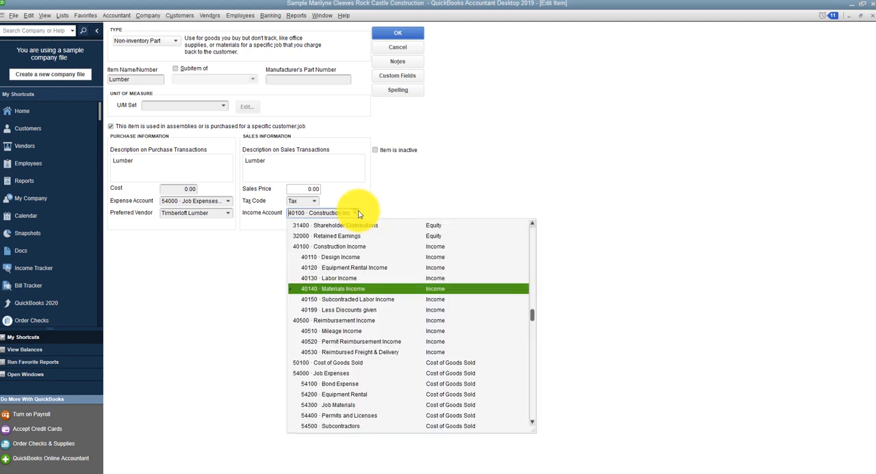
{"action": "left_click", "coordinate": [228, 202]}
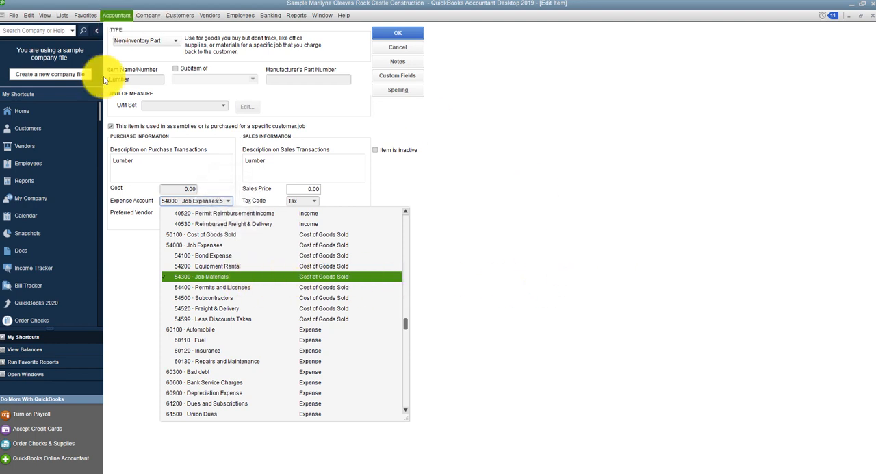
{"action": "left_click", "coordinate": [401, 36]}
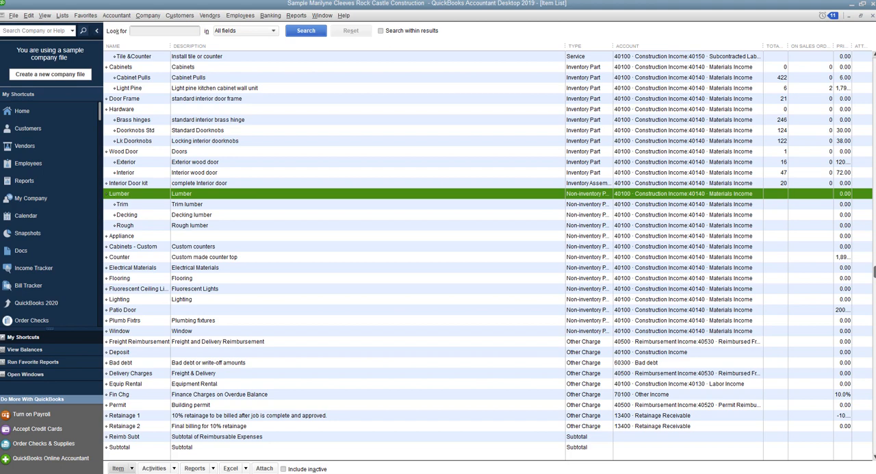
Step: Bring the QuickBooks Textbook 2019 document in Word into view, read the Add New Item instructions, and move it away again
{"action": "left_click_drag", "start_coordinate": [0, 16], "coordinate": [287, 13]}
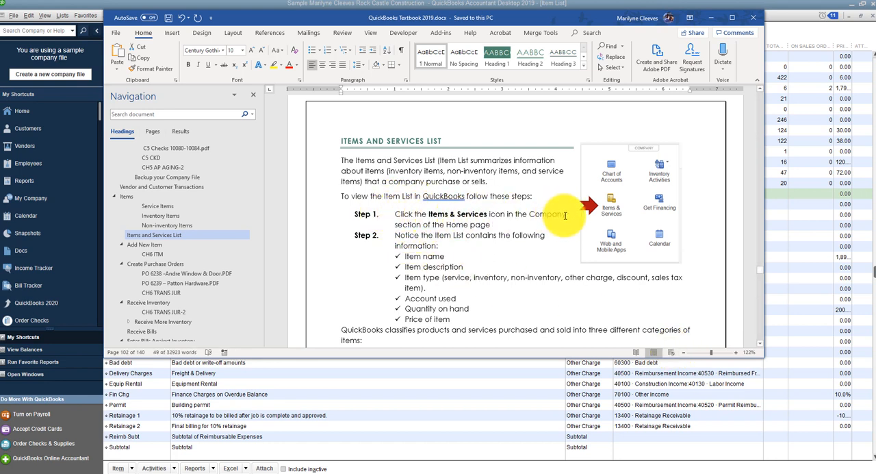
{"action": "scroll", "coordinate": [465, 243], "scroll_direction": "down", "scroll_amount": 1}
{"action": "scroll", "coordinate": [465, 244], "scroll_direction": "down", "scroll_amount": 1}
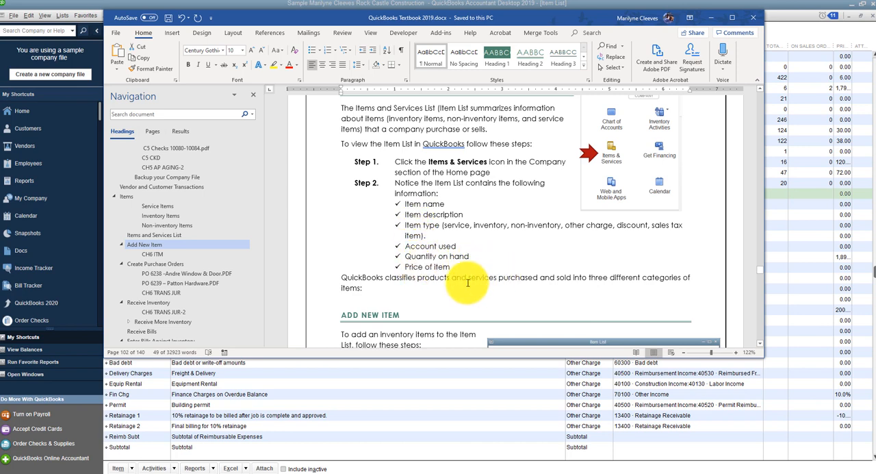
{"action": "scroll", "coordinate": [463, 278], "scroll_direction": "down", "scroll_amount": 2}
{"action": "scroll", "coordinate": [460, 279], "scroll_direction": "down", "scroll_amount": 6}
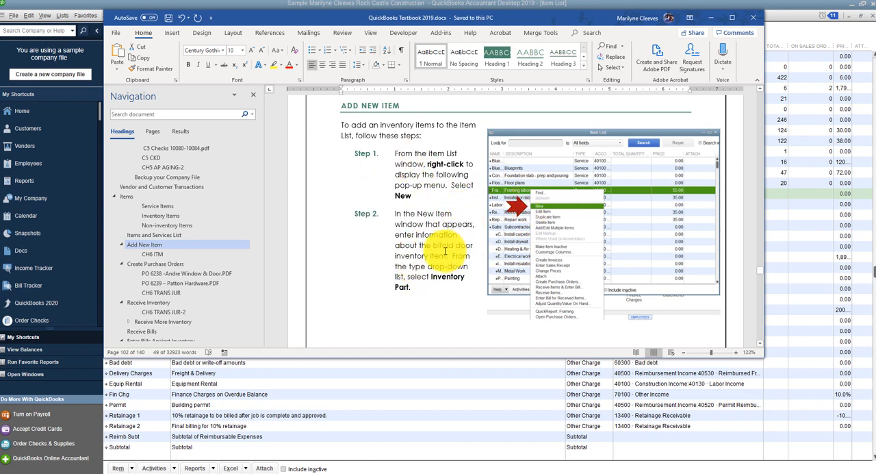
{"action": "scroll", "coordinate": [445, 251], "scroll_direction": "down", "scroll_amount": 8}
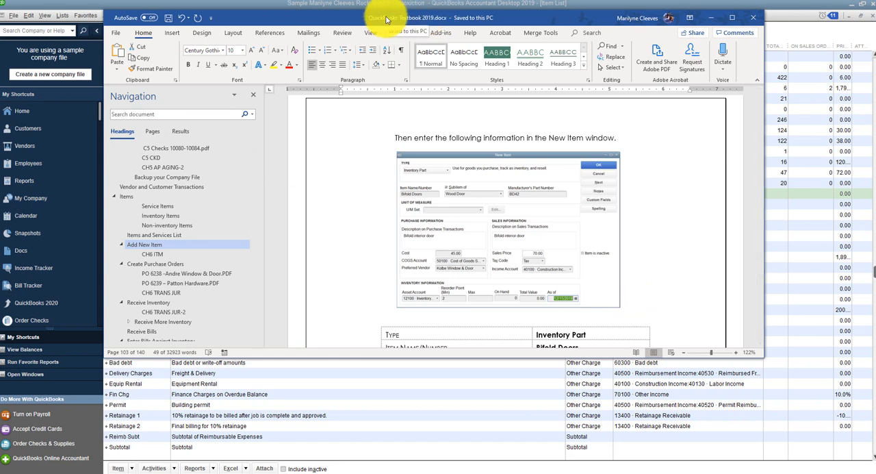
{"action": "left_click_drag", "start_coordinate": [387, 19], "coordinate": [0, 18]}
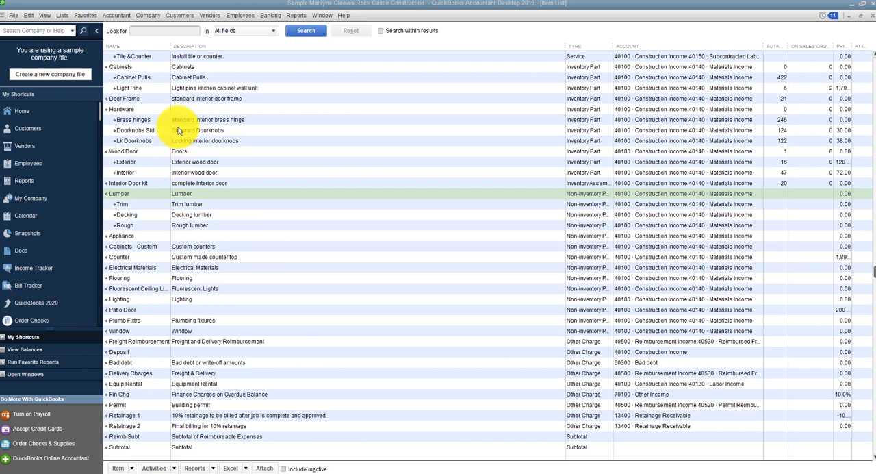
Step: Start a new Inventory Part item named Bifold Doors as a subitem of Wood Door, with manufacturer's part number BD42
{"action": "left_click", "coordinate": [133, 468]}
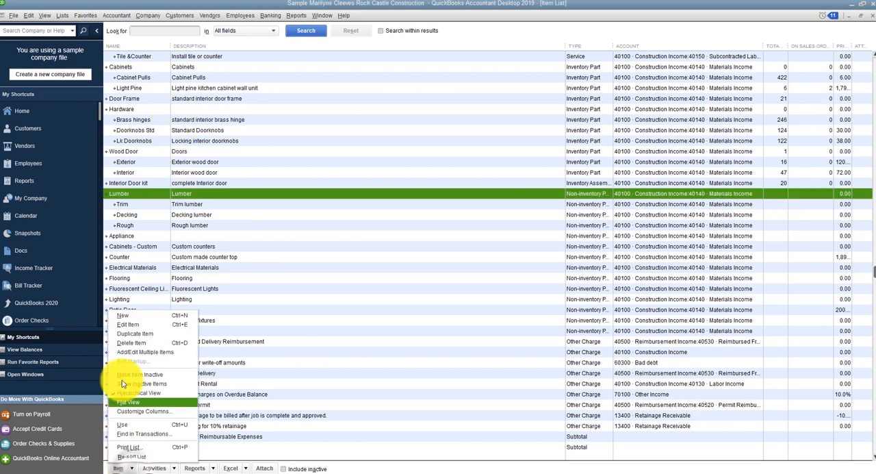
{"action": "left_click", "coordinate": [127, 317]}
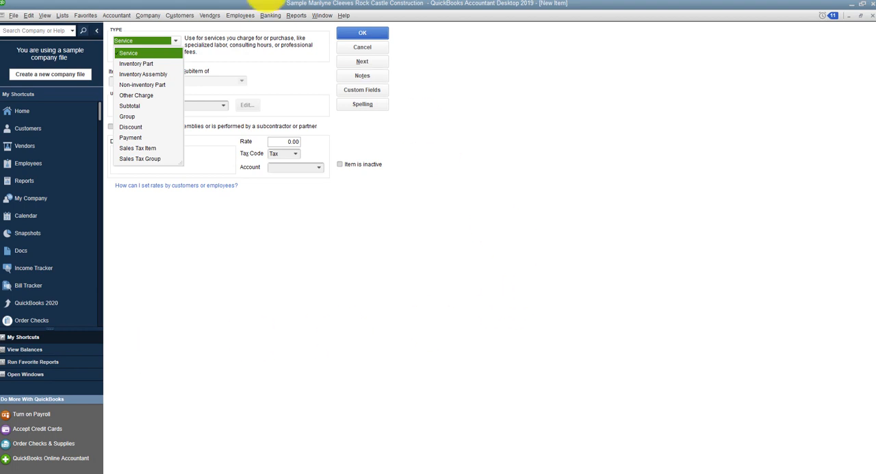
{"action": "left_click", "coordinate": [128, 65]}
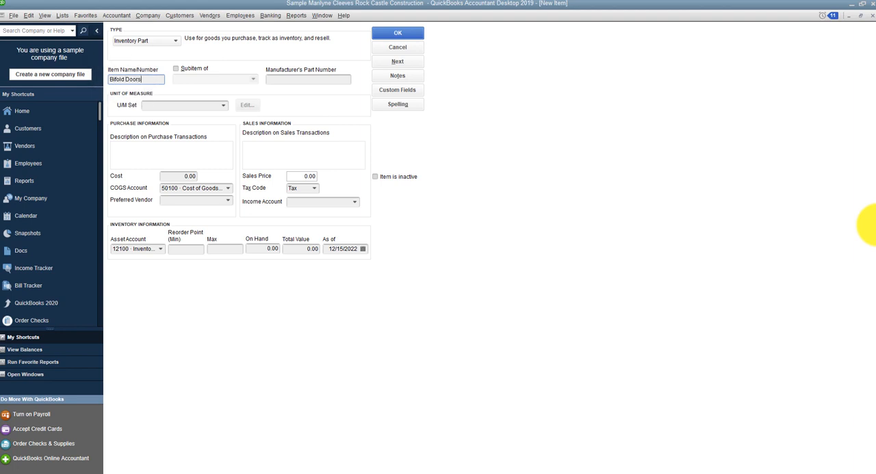
{"action": "key", "text": "Tab"}
{"action": "left_click", "coordinate": [179, 72]}
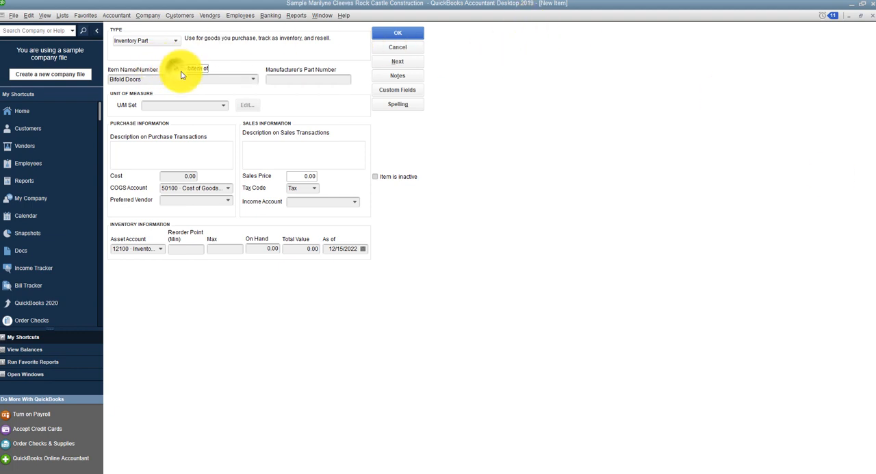
{"action": "left_click", "coordinate": [216, 80]}
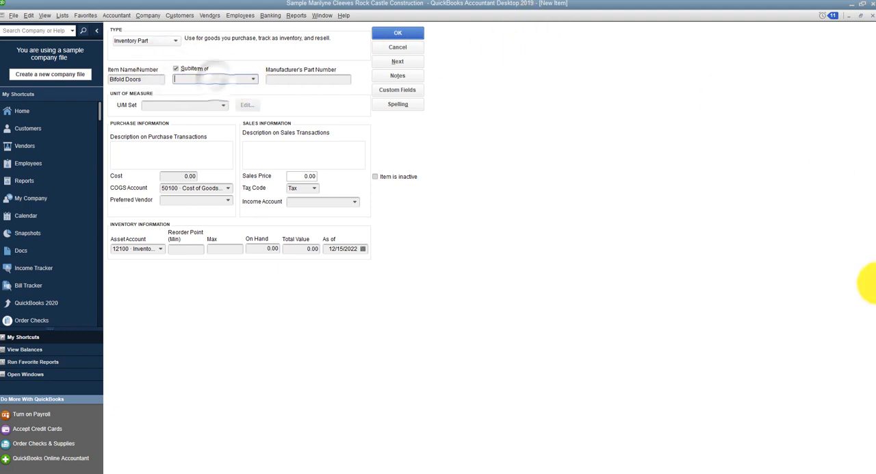
{"action": "type", "text": "Wood Door"}
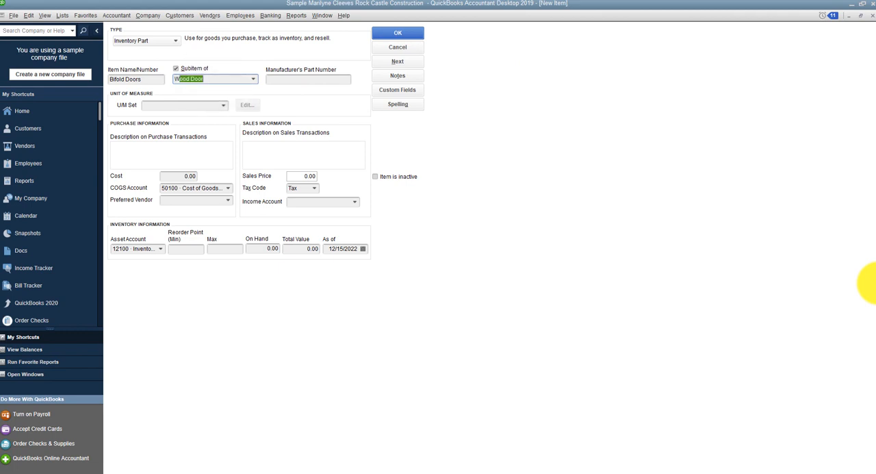
{"action": "key", "text": "Tab"}
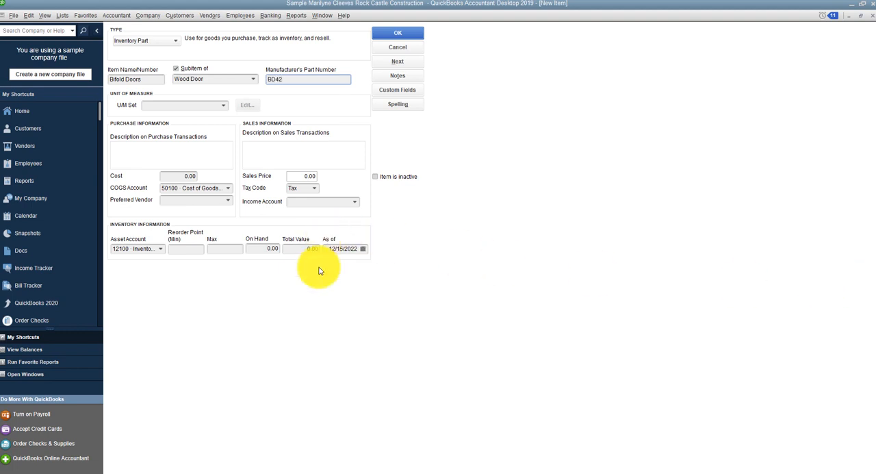
Step: Set the purchase cost of Bifold Doors to 45 and begin the preferred vendor entry with Kol
{"action": "left_click", "coordinate": [179, 176]}
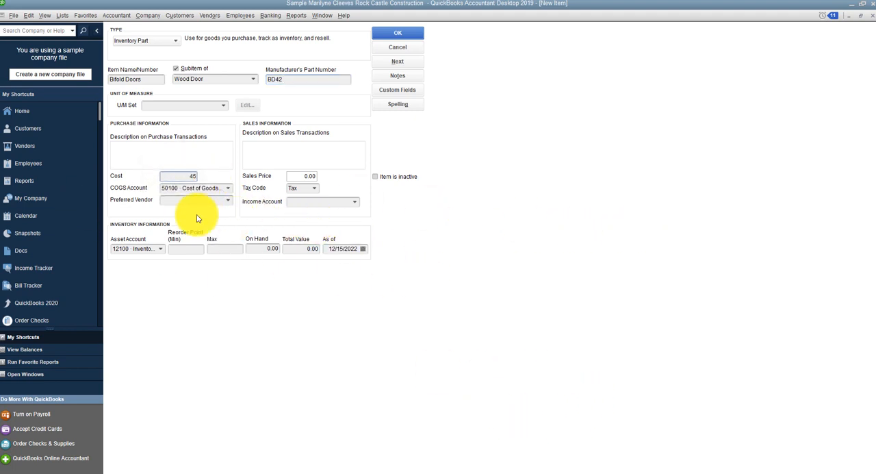
{"action": "left_click", "coordinate": [217, 200]}
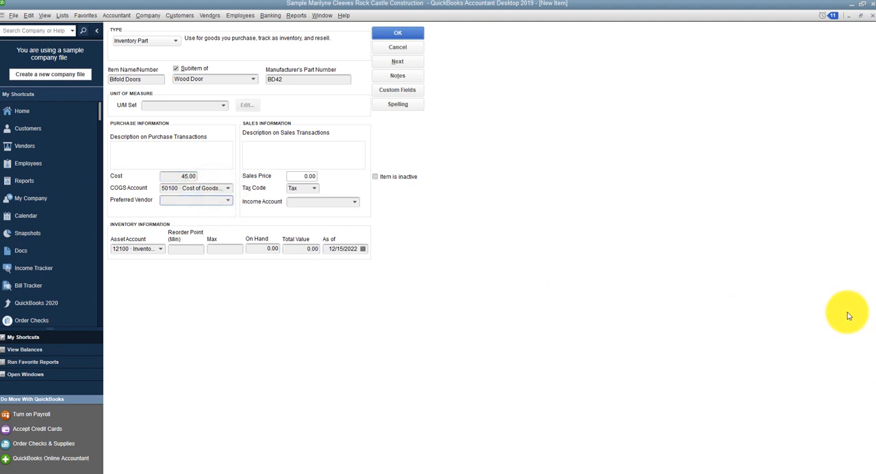
{"action": "type", "text": "ko"}
{"action": "key", "text": "BackSpace"}
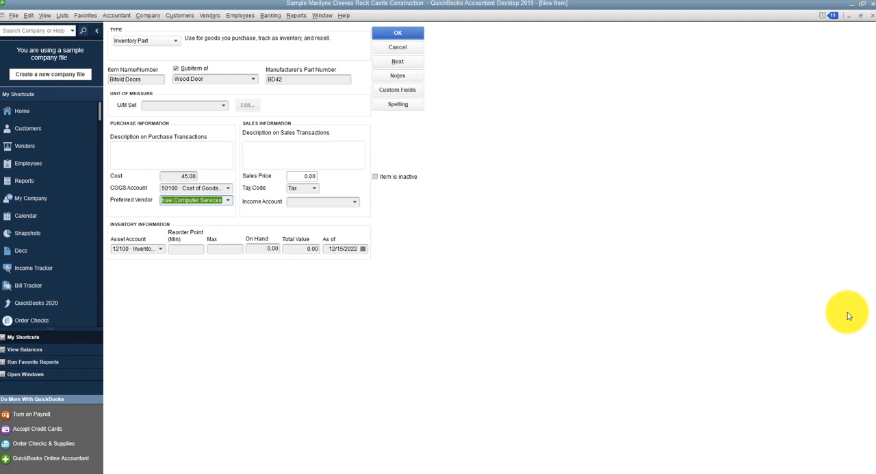
{"action": "type", "text": "k"}
{"action": "key", "text": "BackSpace"}
{"action": "key", "text": "BackSpace"}
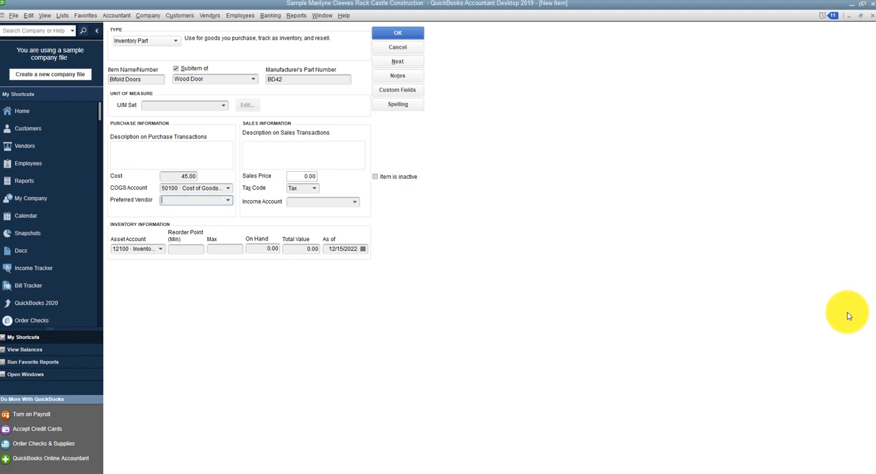
{"action": "type", "text": "Kol"}
Step: Check the vendor list for Kolbe, and add Kolbe Window & Door as a new vendor for the item
{"action": "left_click", "coordinate": [229, 200]}
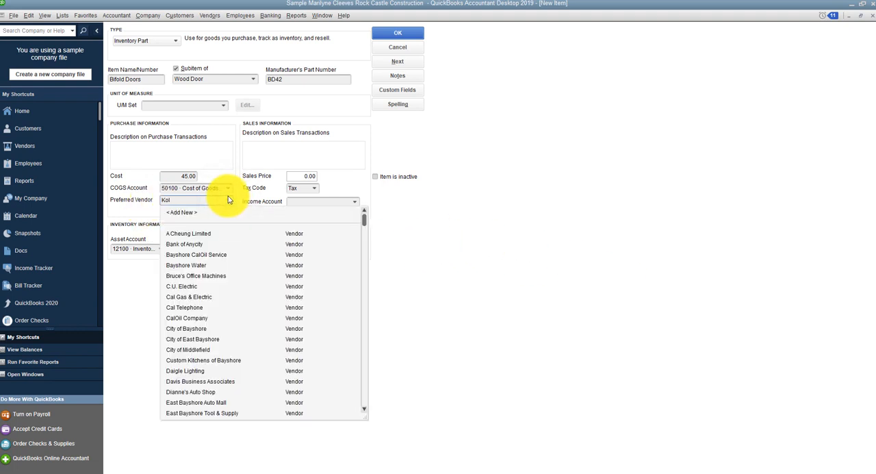
{"action": "scroll", "coordinate": [226, 370], "scroll_direction": "down", "scroll_amount": 3}
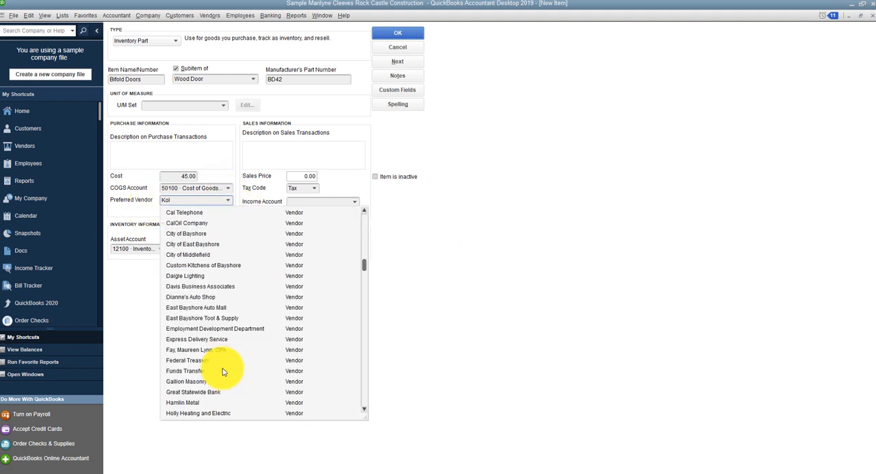
{"action": "scroll", "coordinate": [223, 371], "scroll_direction": "down", "scroll_amount": 2}
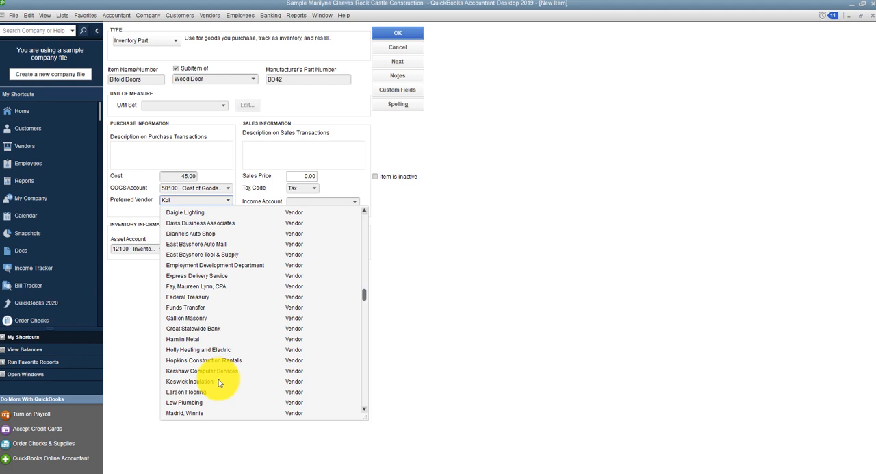
{"action": "scroll", "coordinate": [218, 382], "scroll_direction": "up", "scroll_amount": 5}
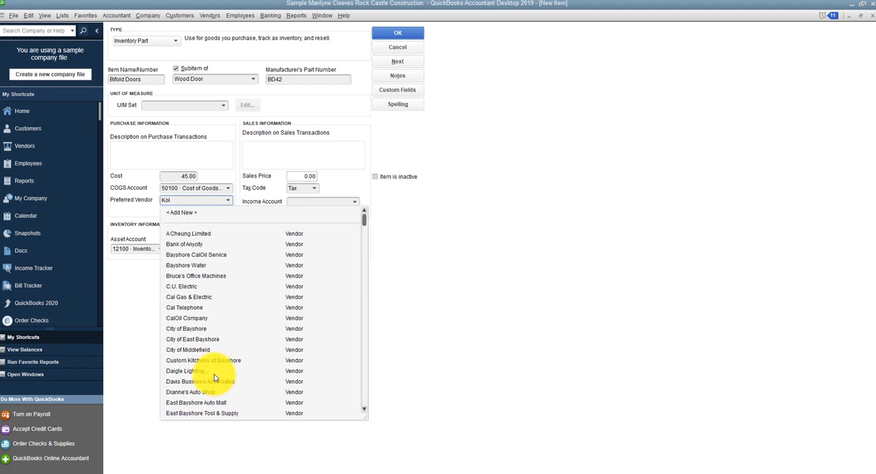
{"action": "left_click", "coordinate": [176, 213]}
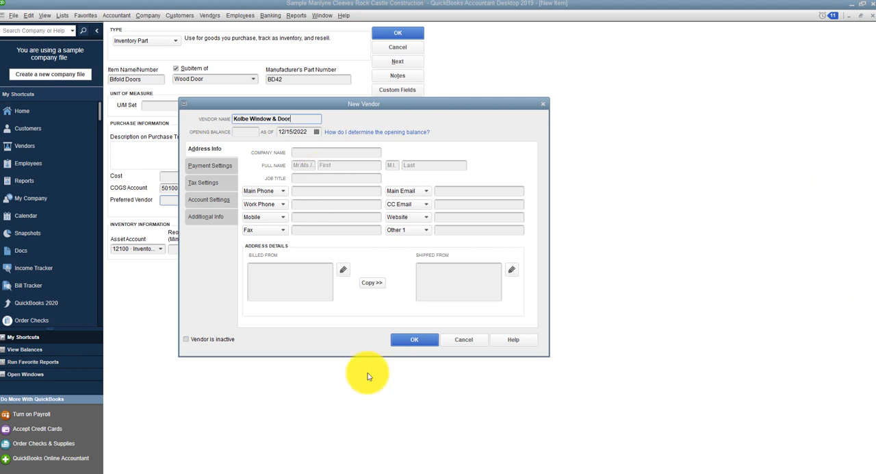
{"action": "left_click", "coordinate": [414, 340]}
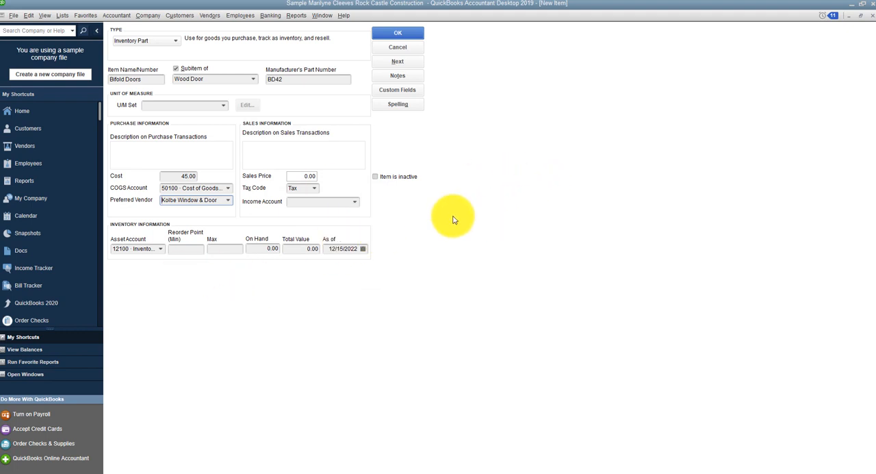
Step: Set the sales price to 70 and choose 40140 Materials Income as the income account
{"action": "left_click", "coordinate": [301, 176]}
{"action": "type", "text": "70"}
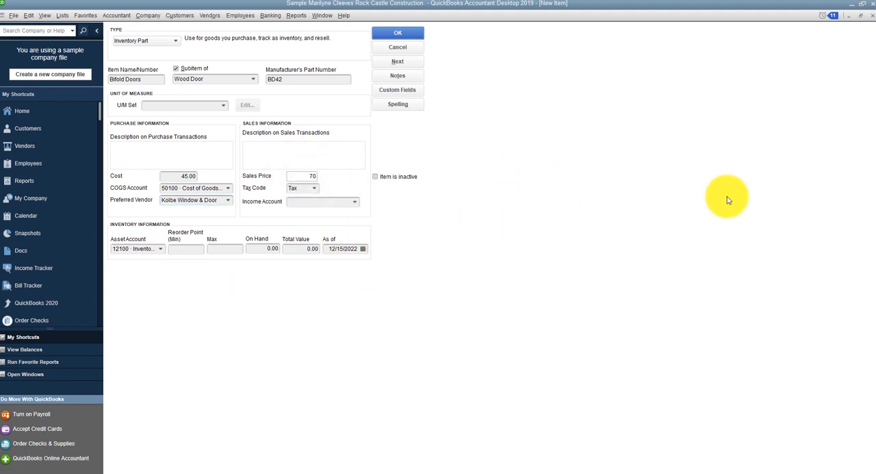
{"action": "left_click", "coordinate": [353, 201]}
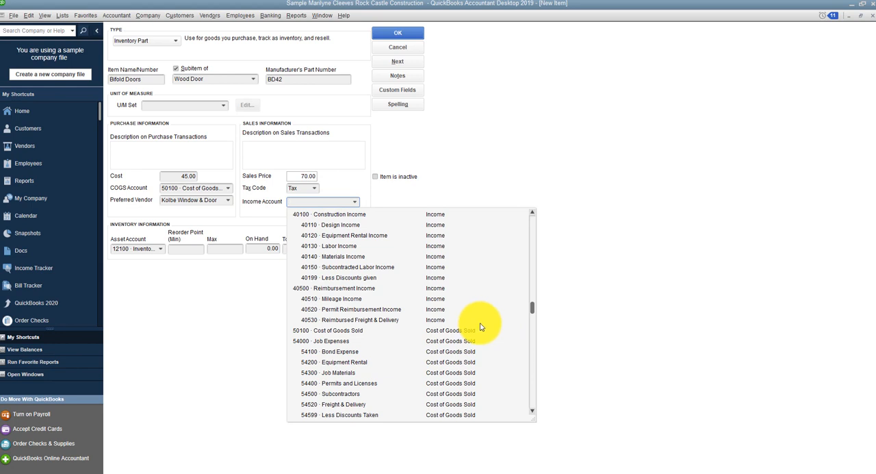
{"action": "left_click", "coordinate": [333, 258]}
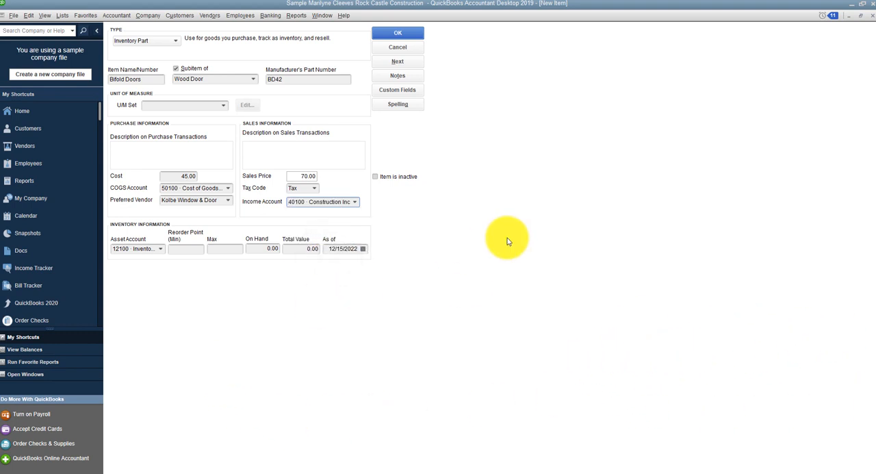
Step: Set the minimum reorder point to 2 and save the Bifold Doors item
{"action": "left_click", "coordinate": [183, 249]}
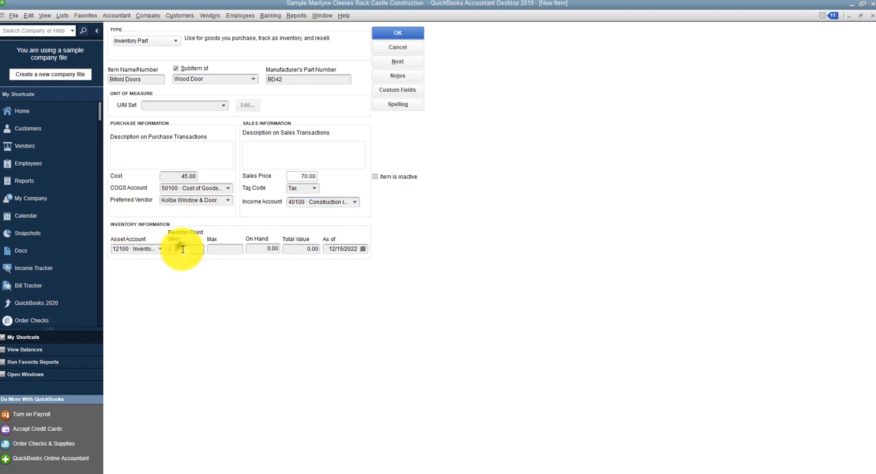
{"action": "type", "text": "2"}
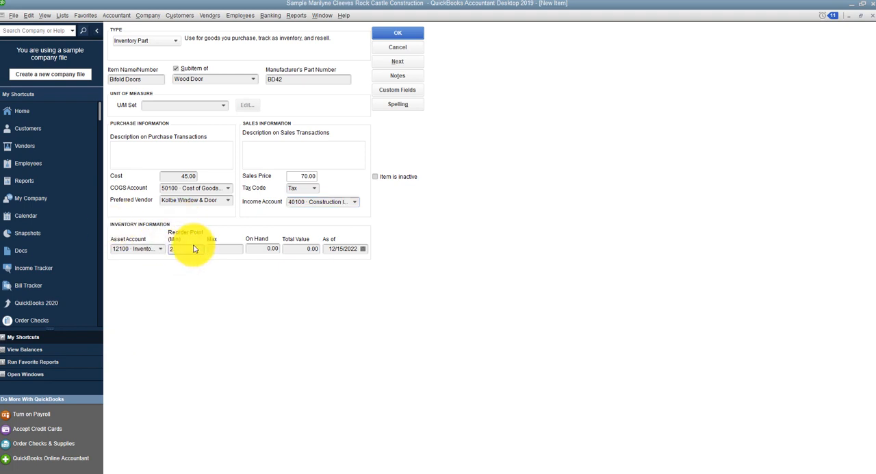
{"action": "left_click", "coordinate": [403, 34]}
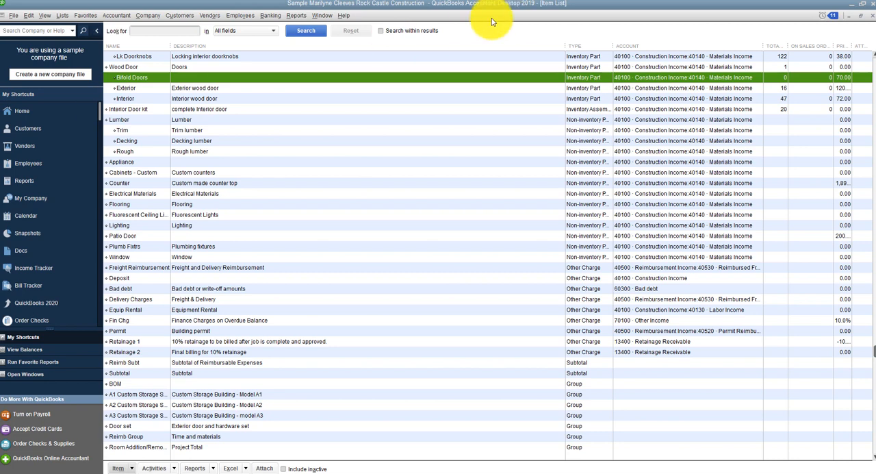
Step: Open Bifold Doors for editing and enter Bifold Interior Door as both the purchase and sales description
{"action": "left_click", "coordinate": [135, 469]}
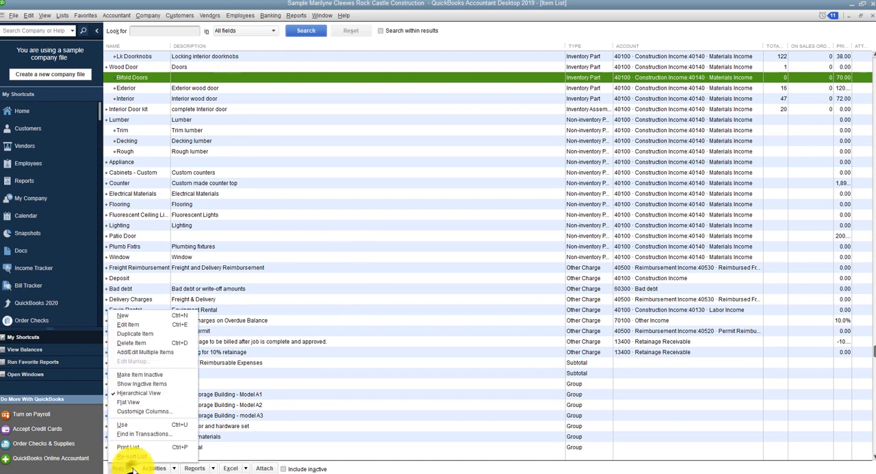
{"action": "left_click", "coordinate": [130, 329]}
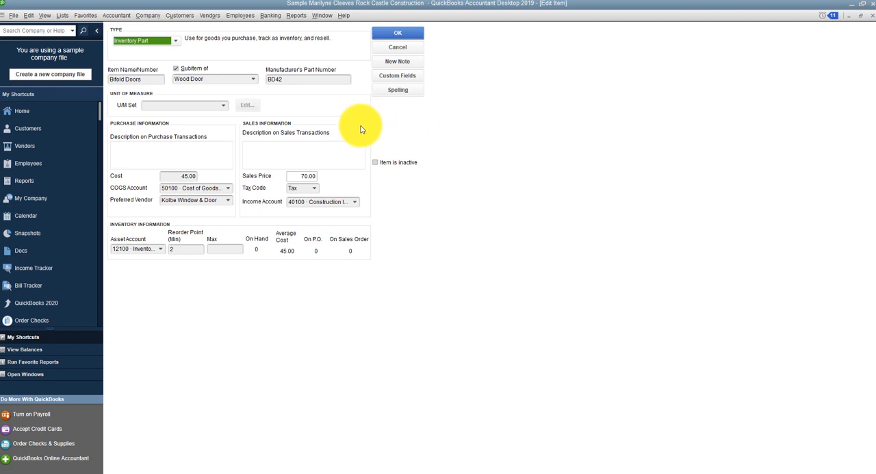
{"action": "left_click", "coordinate": [144, 142]}
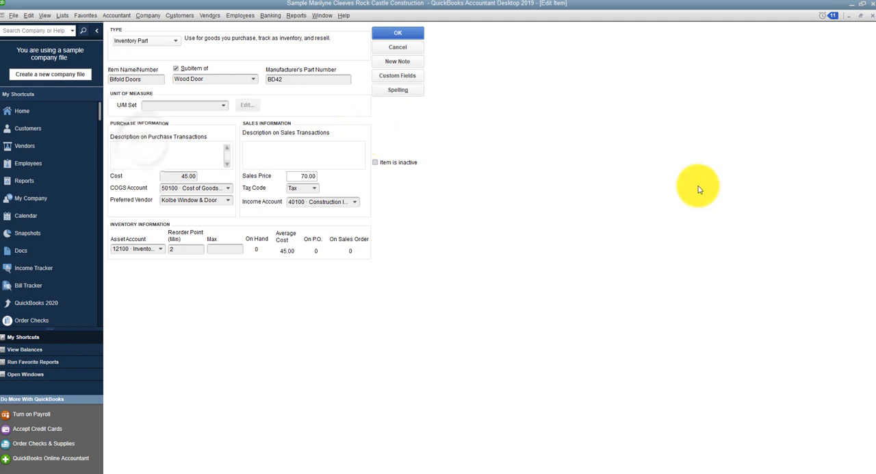
{"action": "type", "text": "Bifold Inter"}
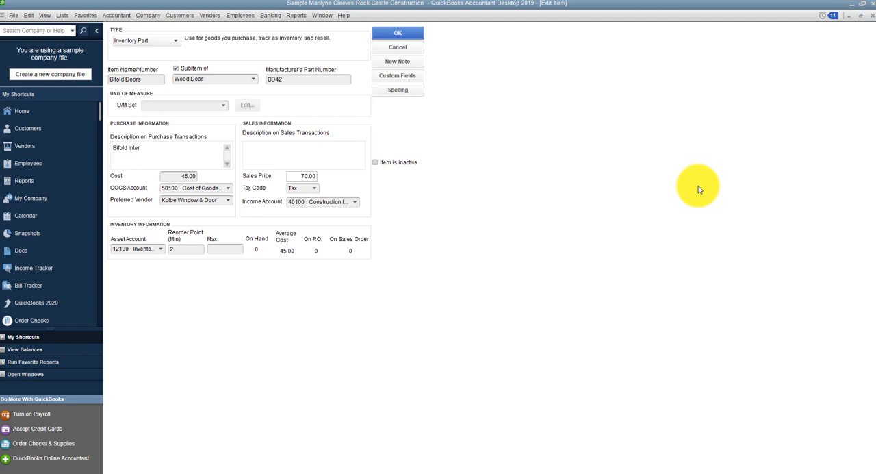
{"action": "type", "text": "ior Door"}
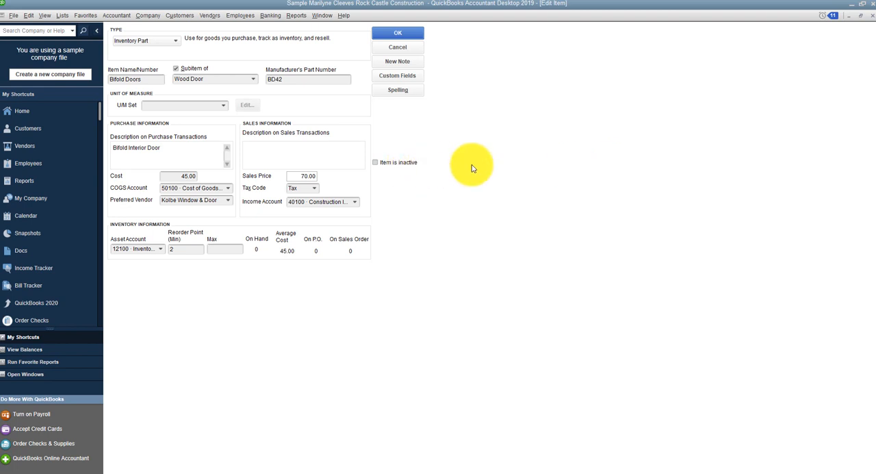
{"action": "left_click", "coordinate": [260, 146]}
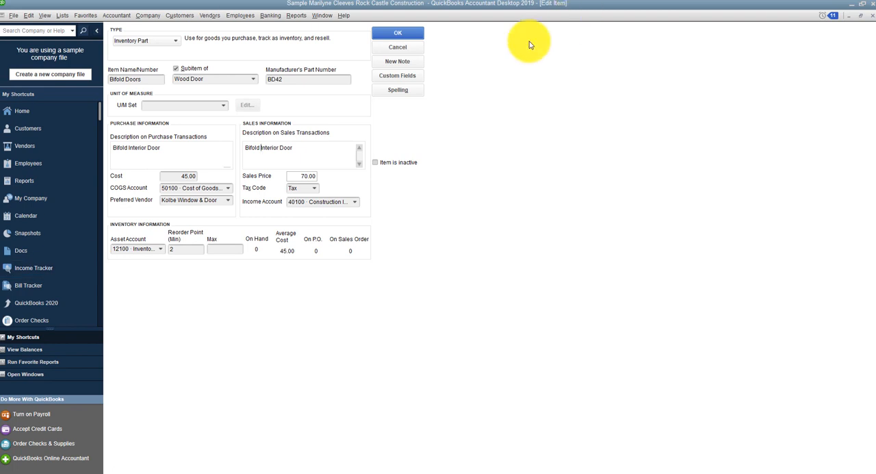
Step: Save the edited Bifold Doors item, ignoring the spelling suggestions for Bifold in both descriptions
{"action": "left_click", "coordinate": [421, 32]}
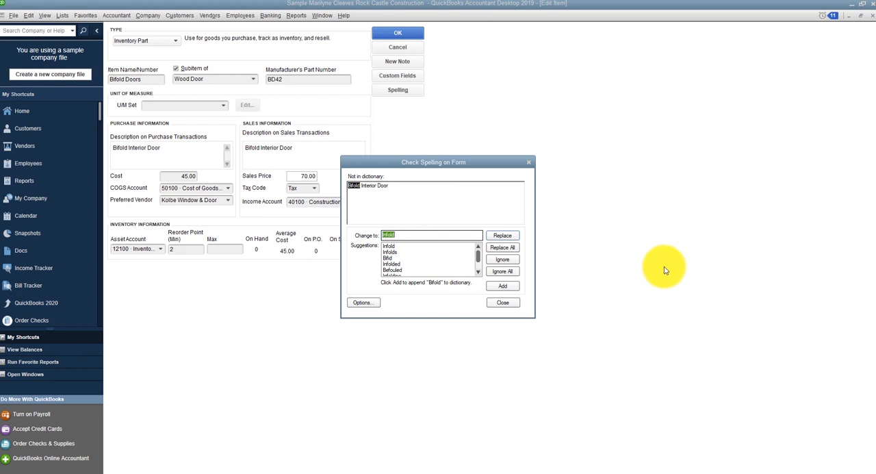
{"action": "left_click", "coordinate": [502, 263]}
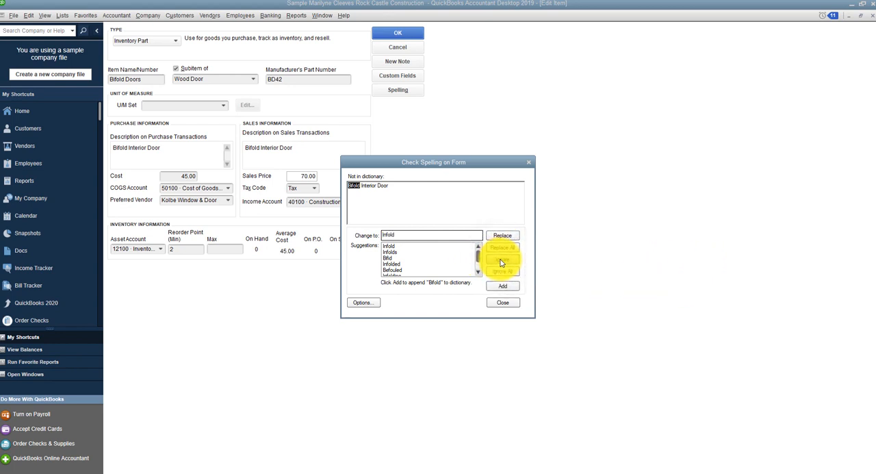
{"action": "left_click", "coordinate": [501, 263]}
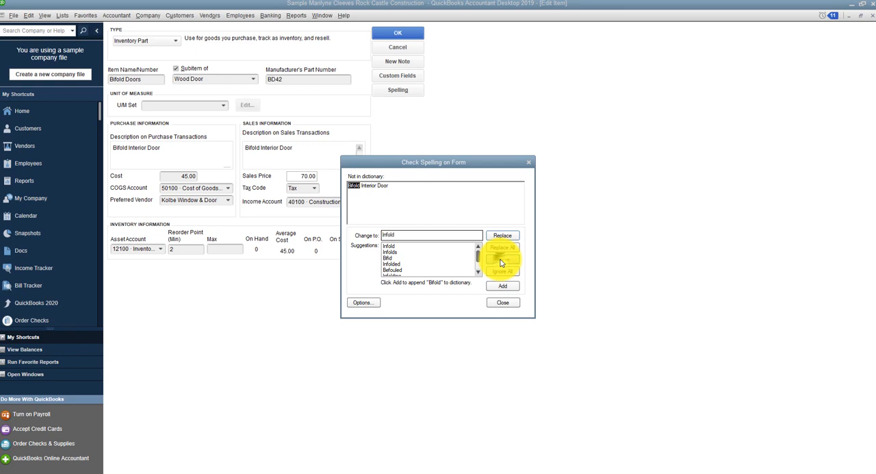